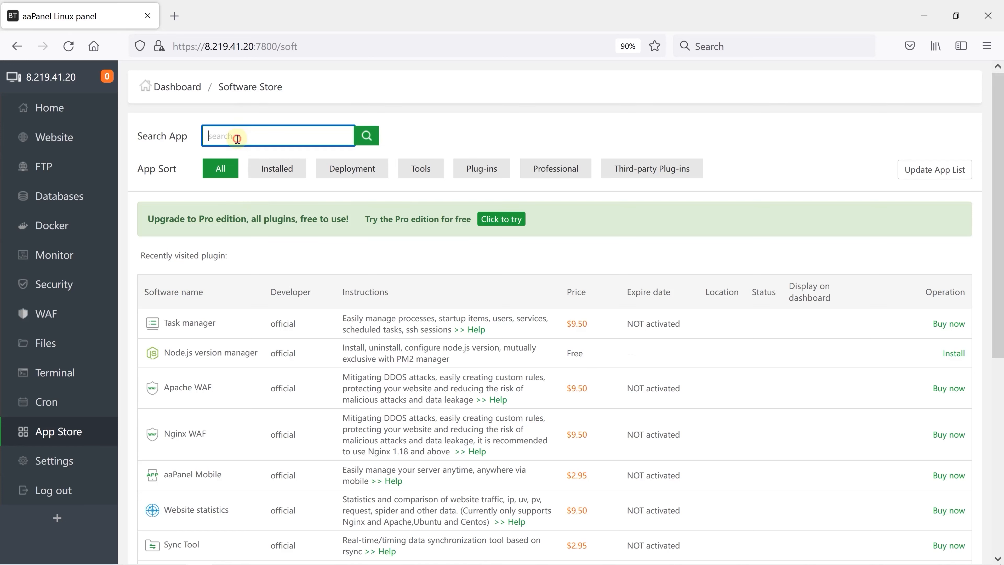
# Step: Search the software store for "migration" and install the One-click migration beta plugin
pyautogui.write('migration')
pyautogui.press('Return')
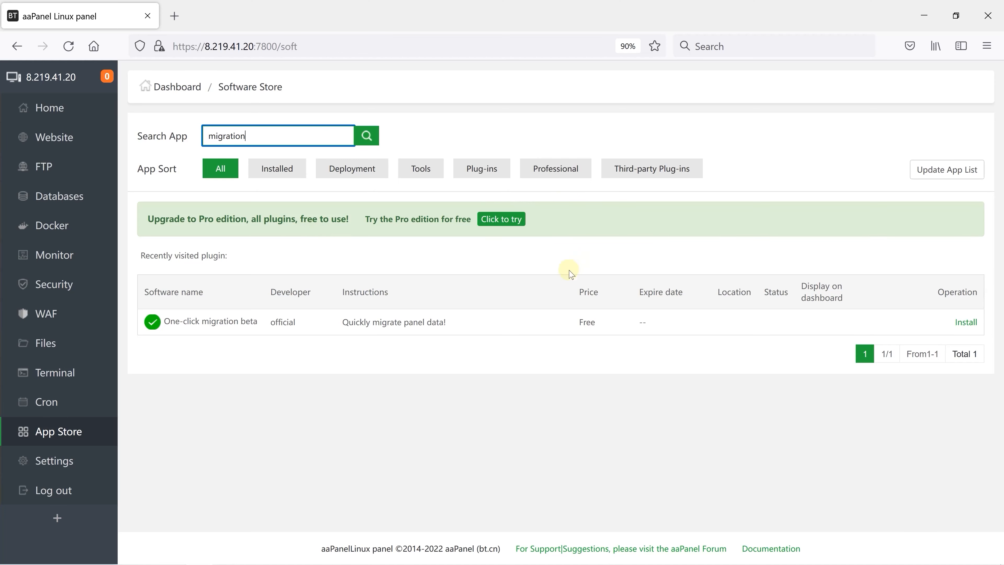
pyautogui.click(962, 325)
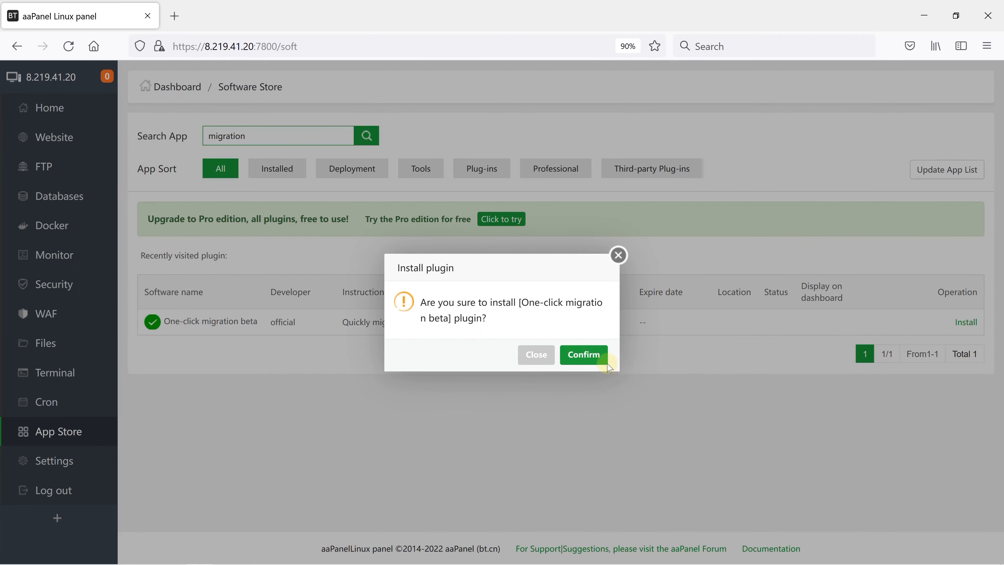
pyautogui.click(587, 355)
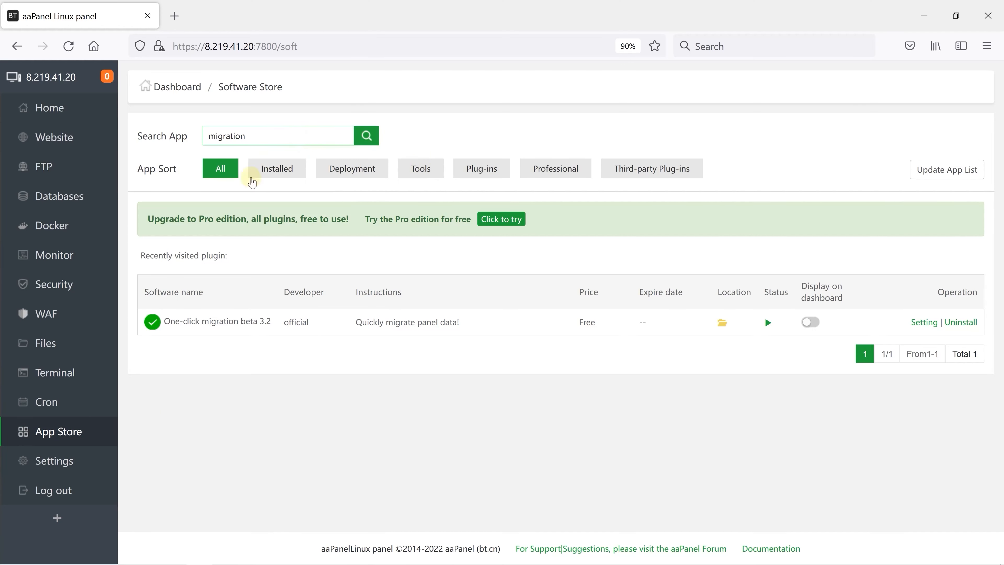
# Step: Reload the software store and list only the installed software to check its versions
pyautogui.click(36, 436)
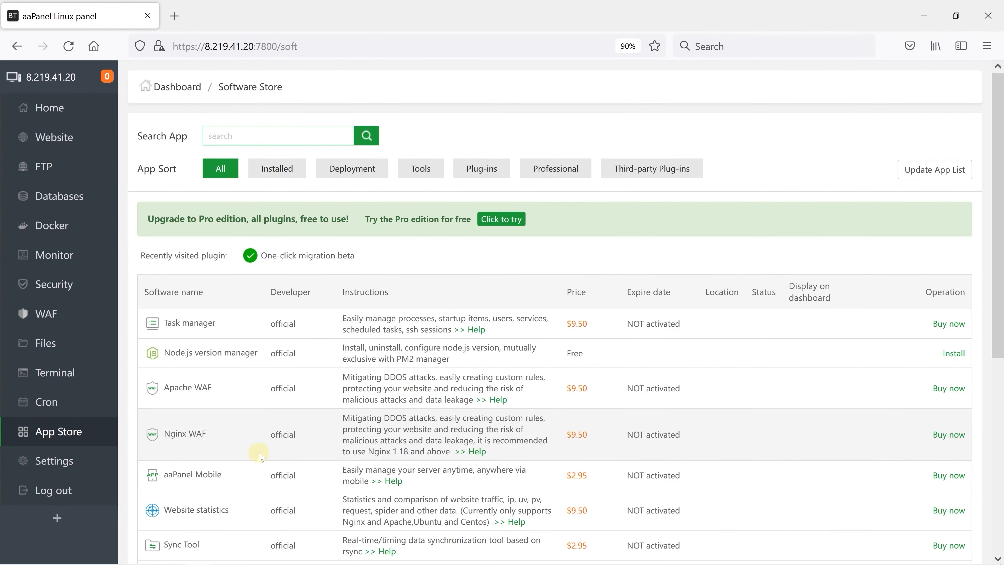
pyautogui.click(284, 172)
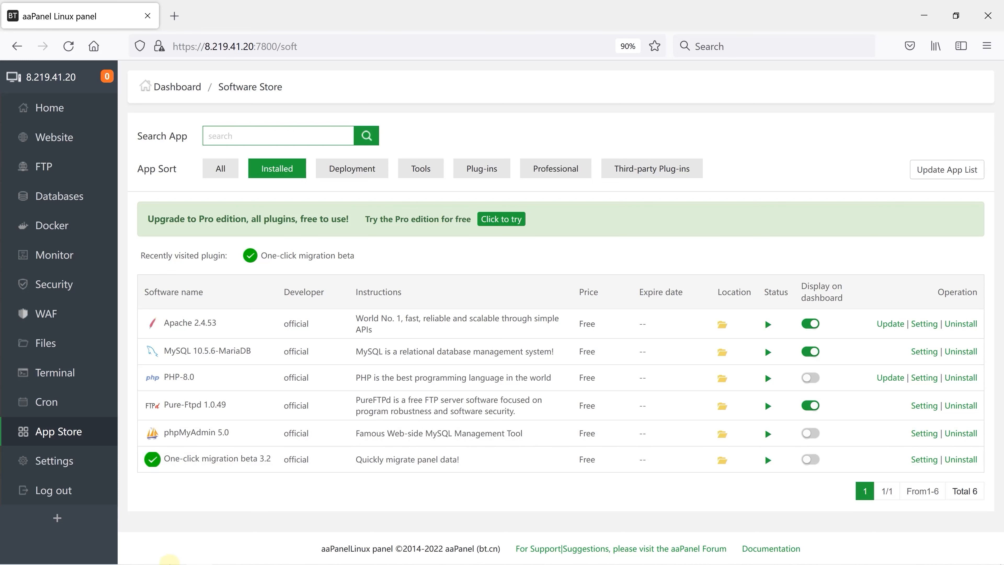
# Step: Switch to PuTTY, open an SSH session to 95.111.201.149 and log in as root with the account password
pyautogui.click(171, 555)
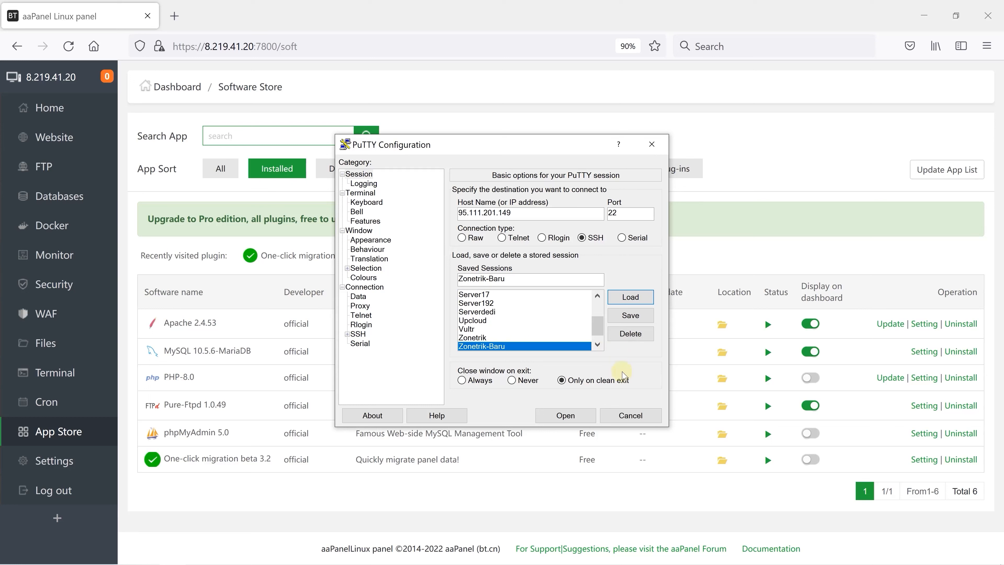
pyautogui.click(577, 416)
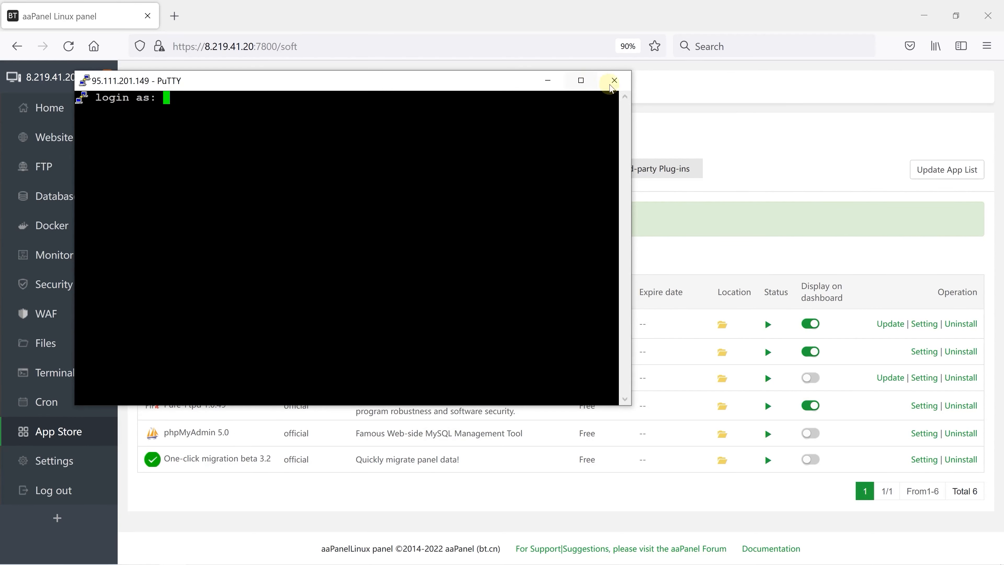
pyautogui.click(581, 81)
pyautogui.write('root')
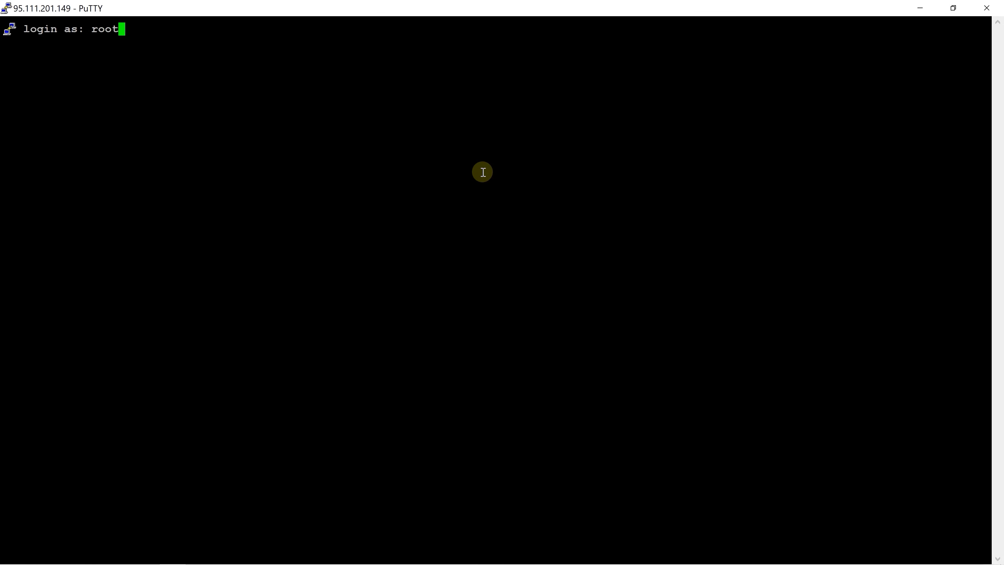
pyautogui.press('Return')
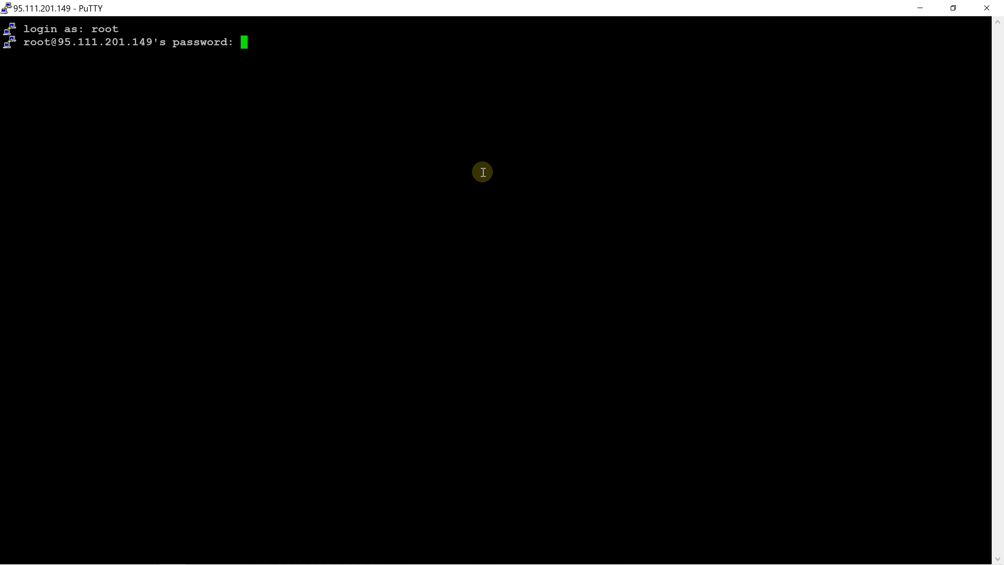
pyautogui.press('Return')
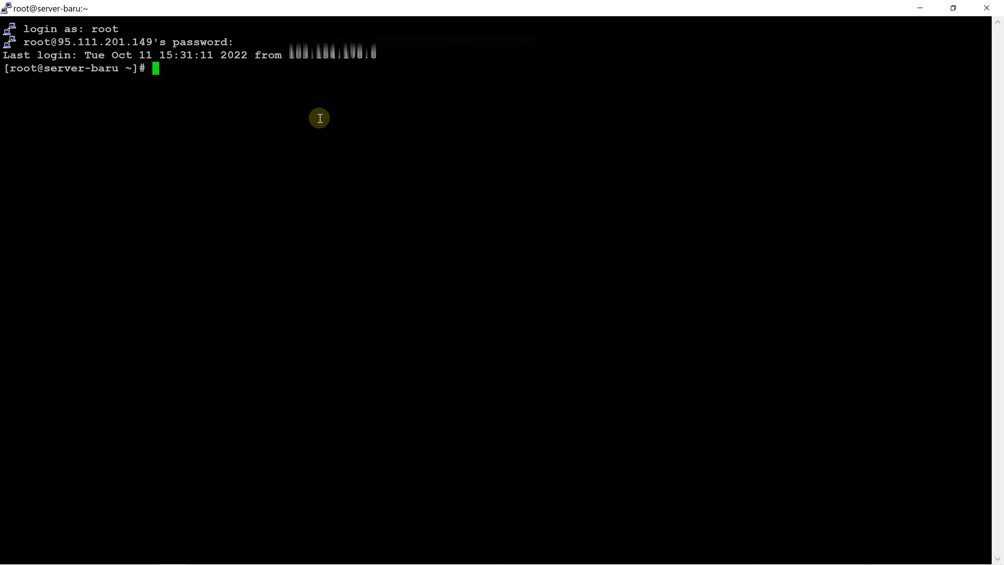
# Step: Run the aaPanel install_6.0_en.sh installation command, accept installing to the /www directory and decline panel SSL
pyautogui.rightClick(320, 118)
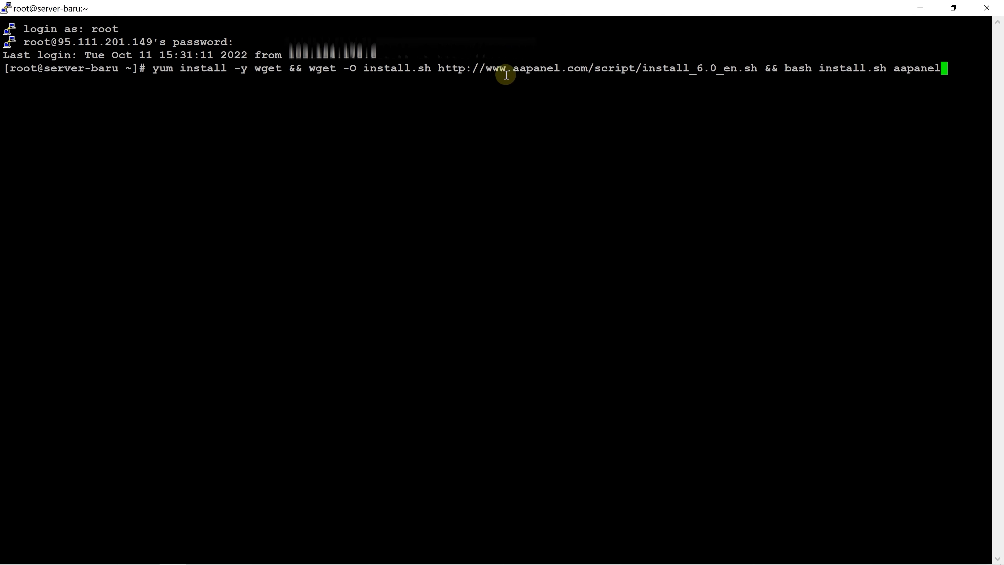
pyautogui.press('Return')
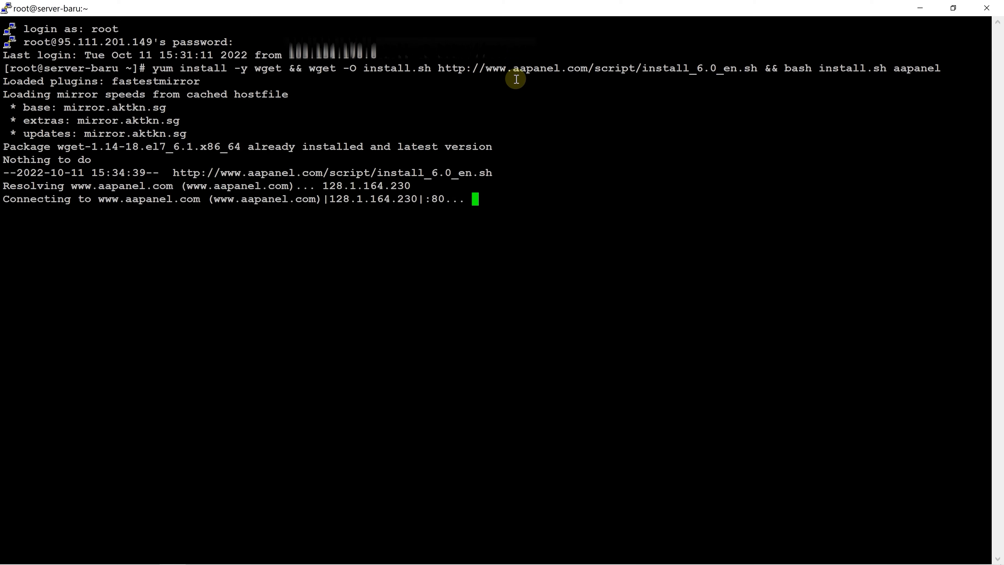
pyautogui.write('y')
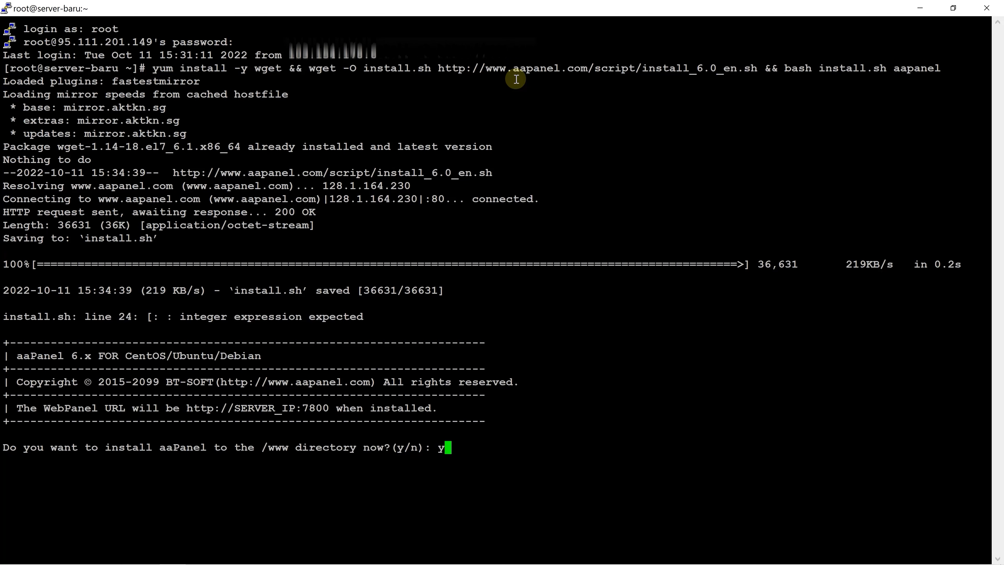
pyautogui.press('Return')
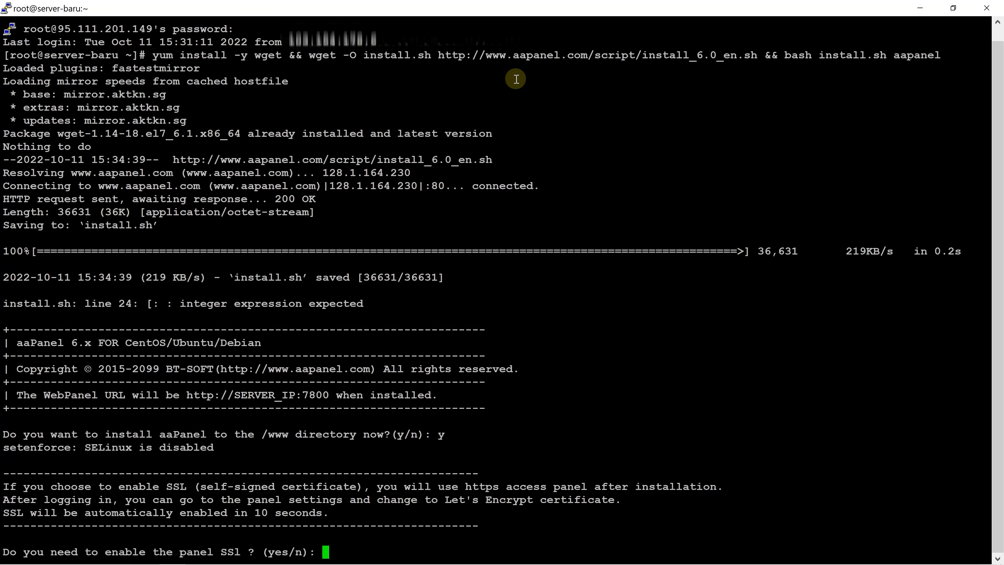
pyautogui.write('n')
pyautogui.press('Return')
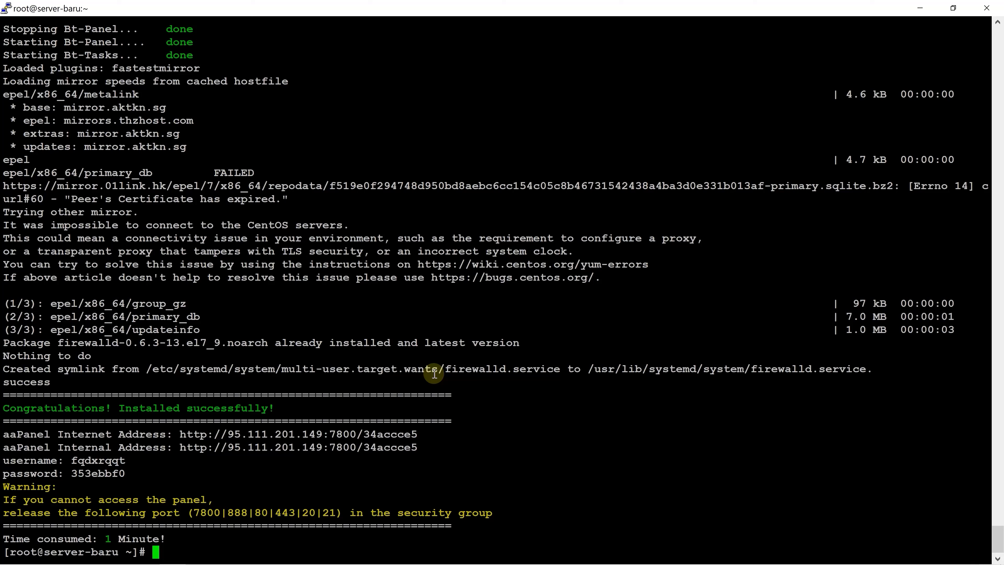
# Step: Copy the aaPanel Internet Address from the terminal and open it in a new Firefox tab
pyautogui.moveTo(418, 434); pyautogui.dragTo(183, 434)
pyautogui.hotkey('ctrl', 'c')
pyautogui.click(202, 557)
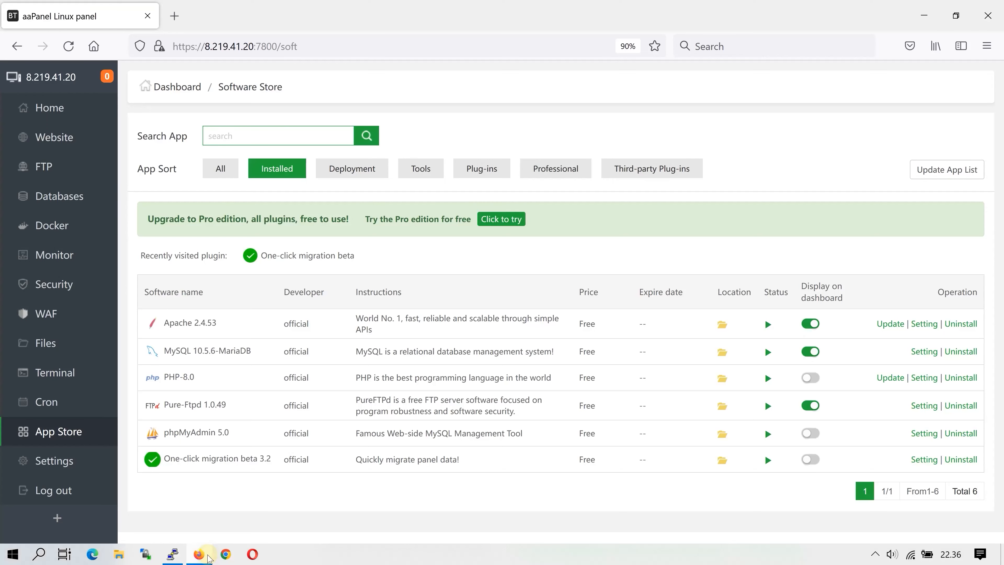
pyautogui.click(176, 15)
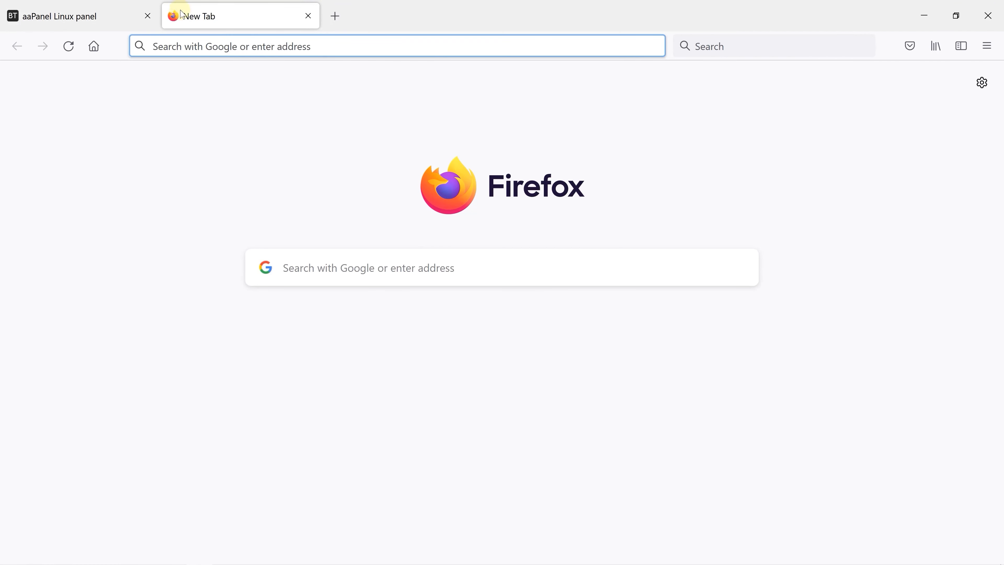
pyautogui.rightClick(227, 45)
pyautogui.click(249, 146)
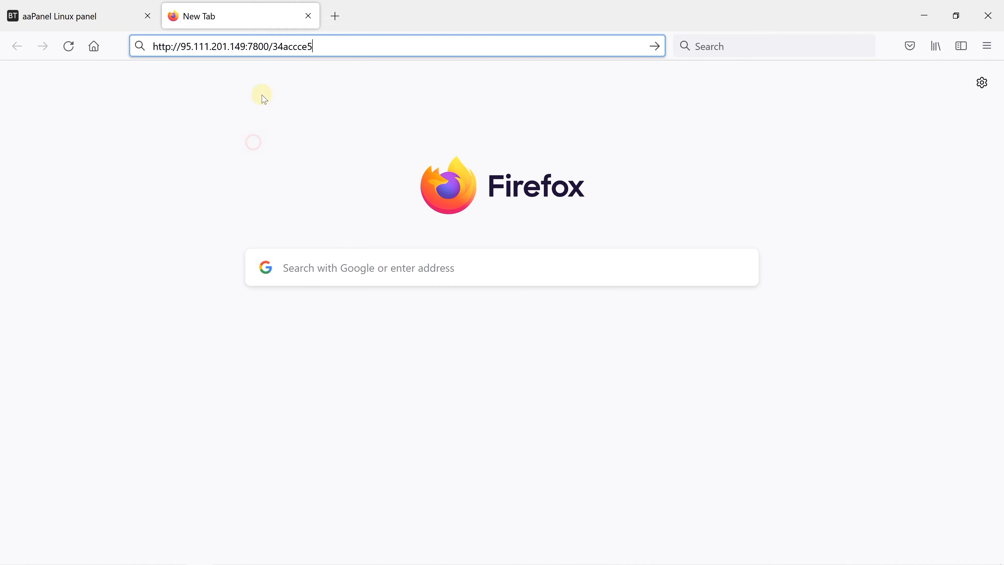
pyautogui.press('Return')
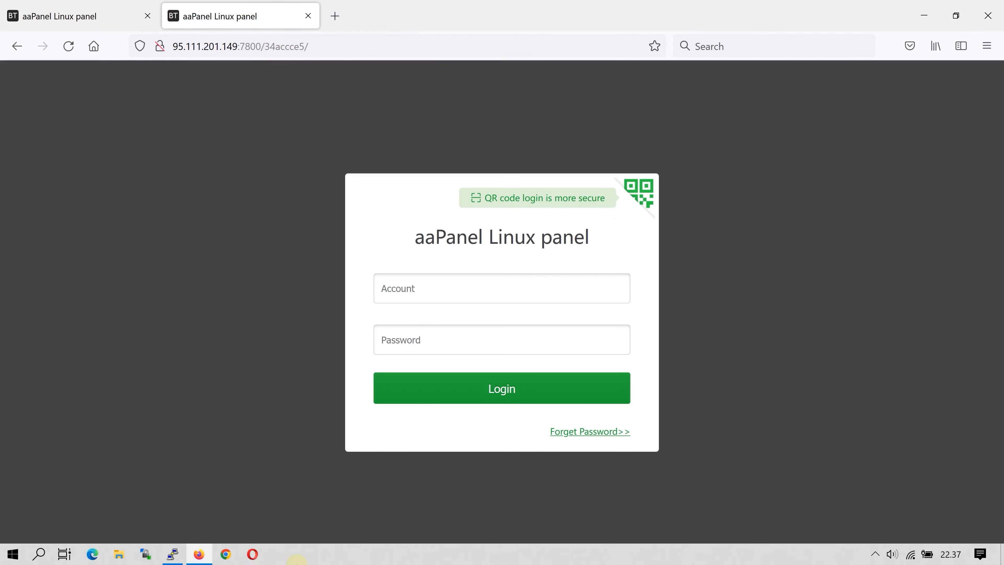
# Step: Copy the generated panel username from the PuTTY terminal into the Account field of the Firefox login page
pyautogui.click(171, 554)
pyautogui.doubleClick(125, 461)
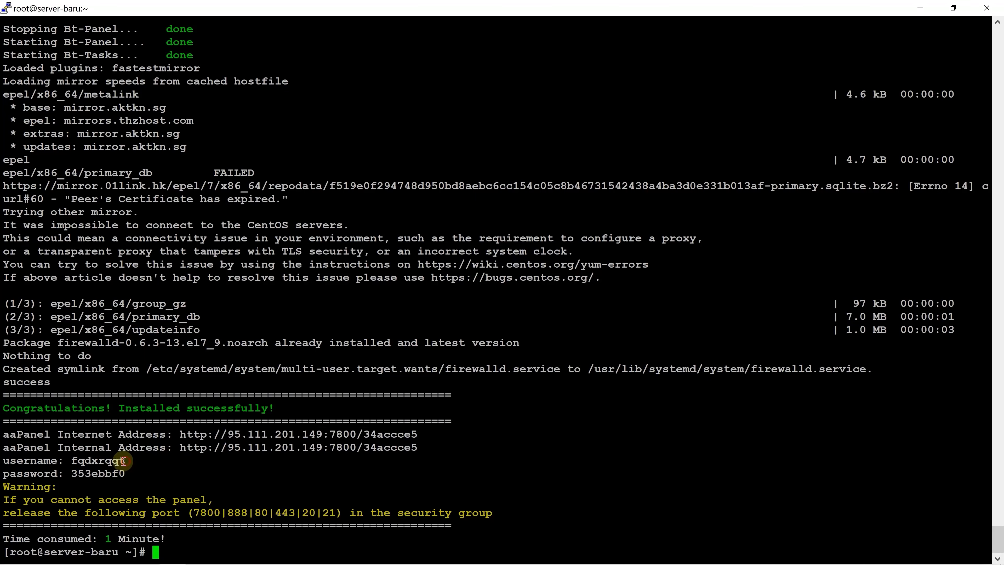
pyautogui.moveTo(131, 462); pyautogui.dragTo(73, 461)
pyautogui.hotkey('ctrl', 'c')
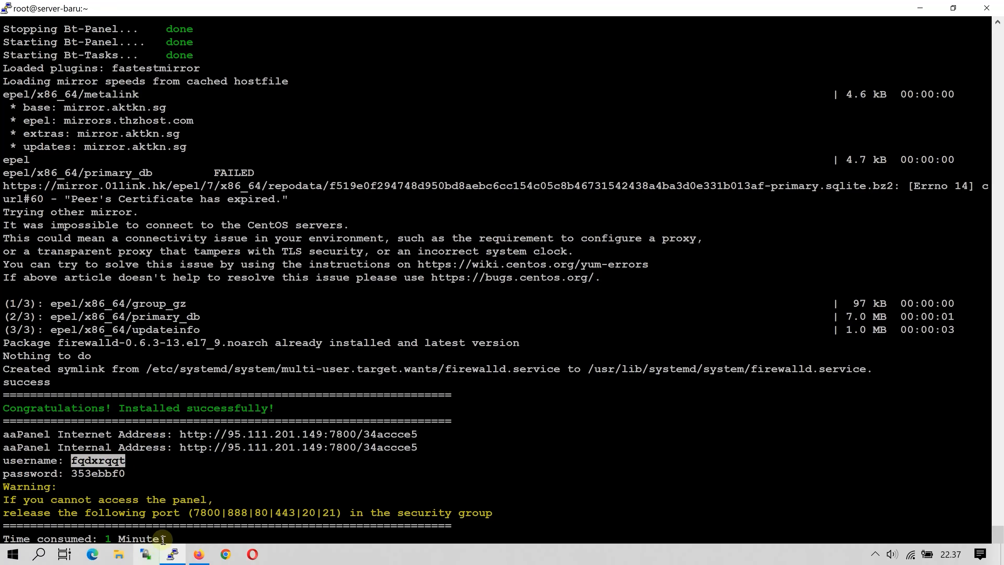
pyautogui.click(224, 554)
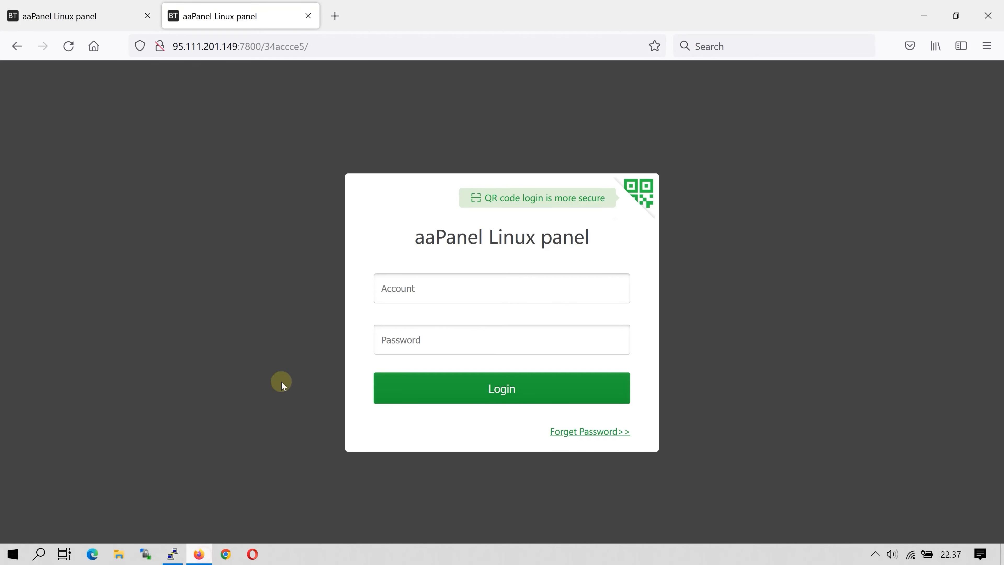
pyautogui.click(447, 281)
pyautogui.rightClick(447, 281)
pyautogui.click(482, 410)
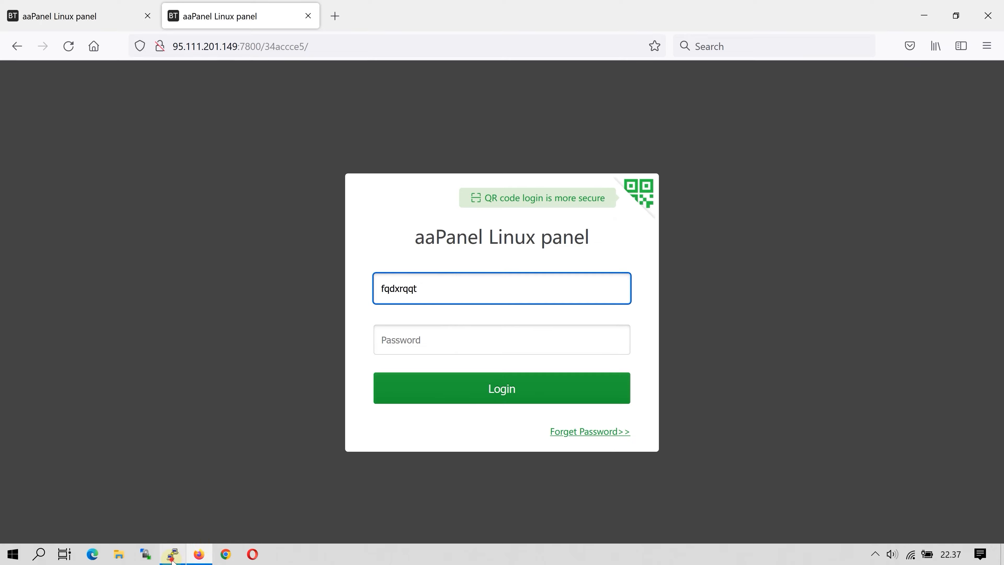
# Step: Copy the generated panel password from the PuTTY terminal into the Firefox login form's Password field and log in
pyautogui.click(172, 554)
pyautogui.moveTo(131, 473); pyautogui.dragTo(72, 474)
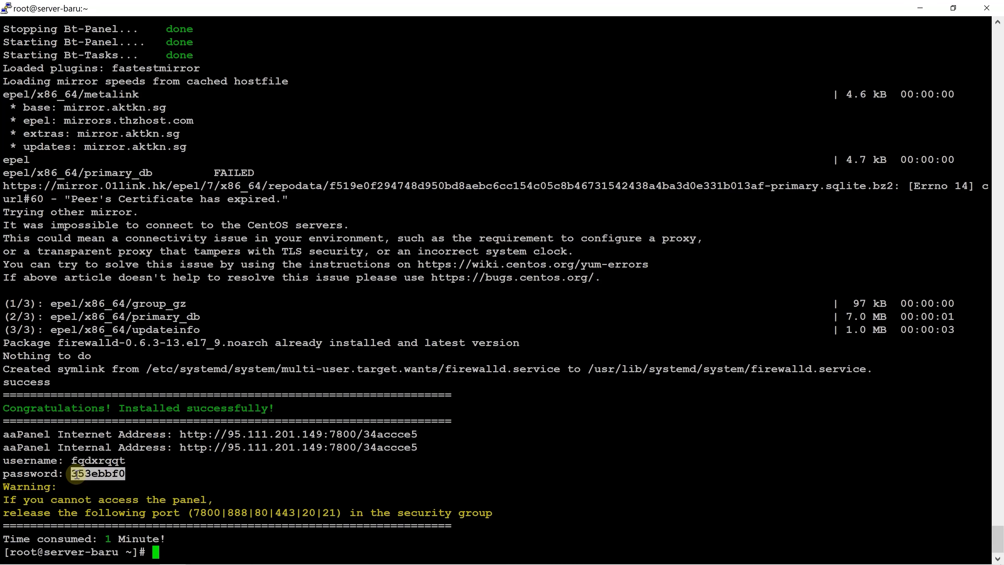
pyautogui.click(199, 554)
pyautogui.rightClick(448, 348)
pyautogui.click(459, 234)
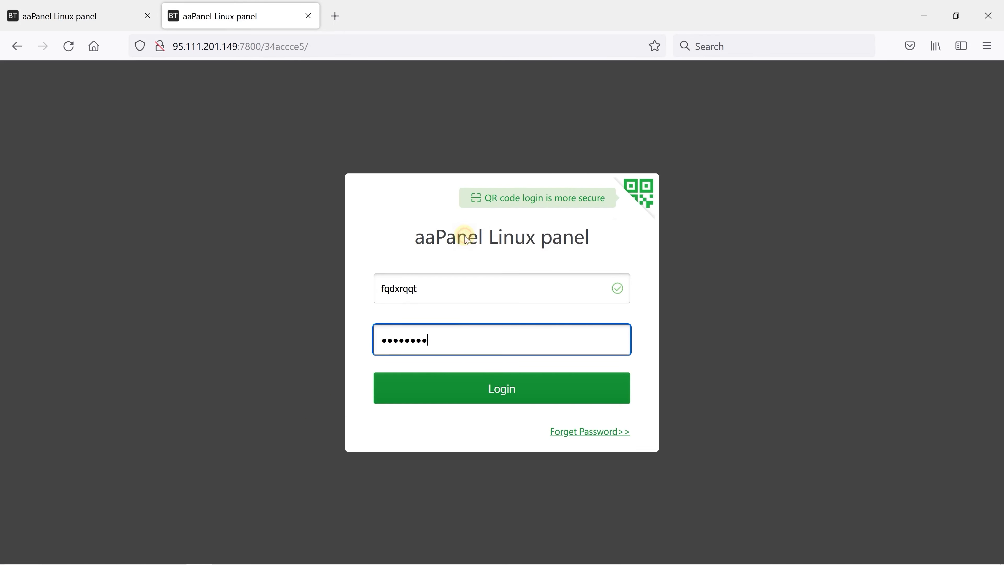
pyautogui.click(490, 393)
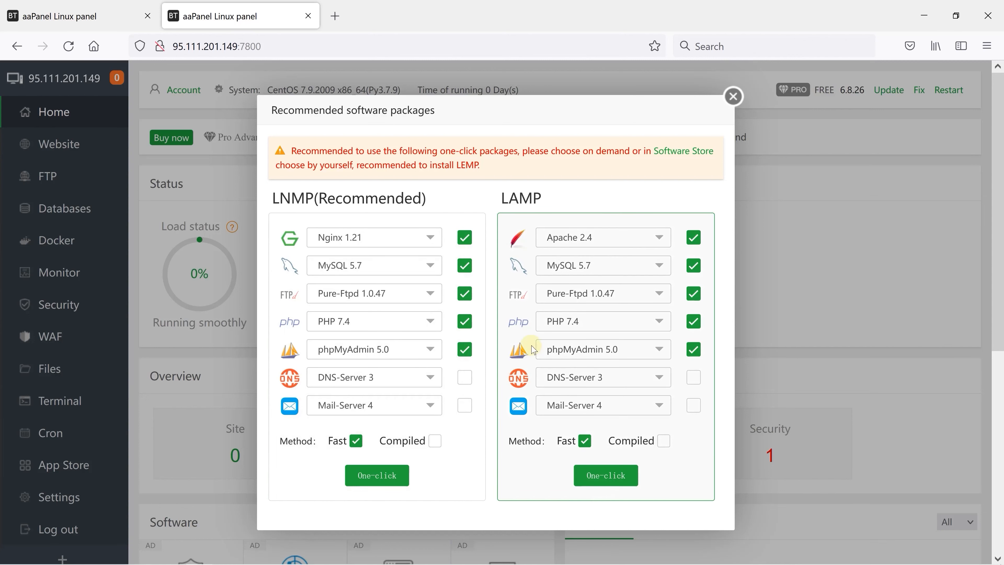
# Step: Install the LAMP package with MySQL mariadb_10.4 and PHP 8.0 using the Fast method, and close the task list
pyautogui.click(587, 273)
pyautogui.scroll(-3, 578, 467)
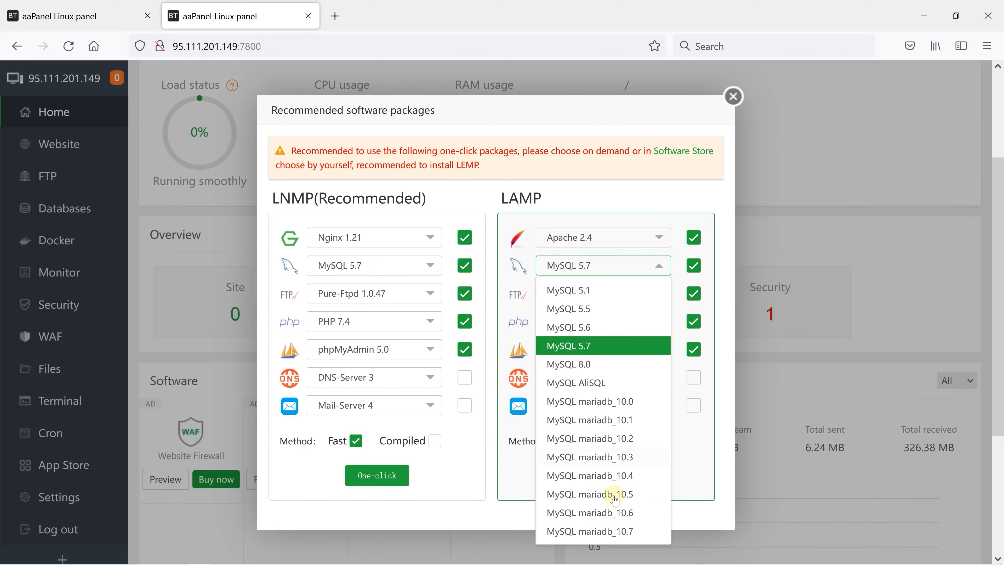
pyautogui.click(623, 478)
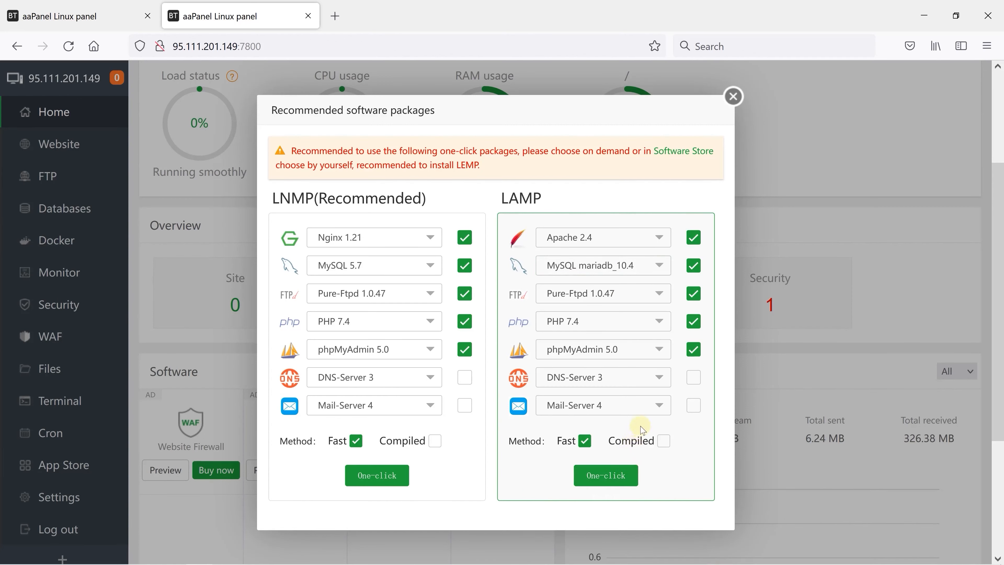
pyautogui.click(609, 326)
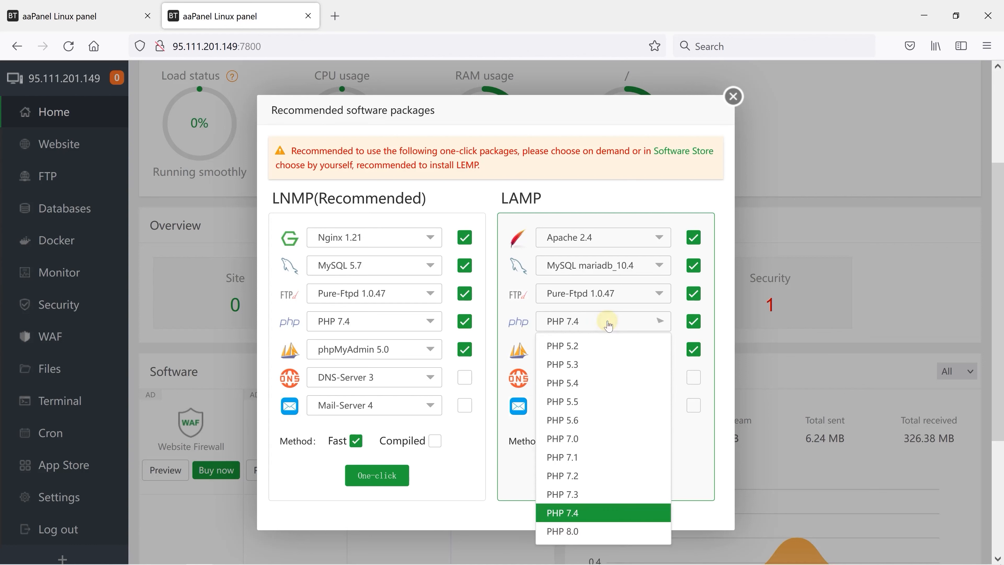
pyautogui.click(560, 534)
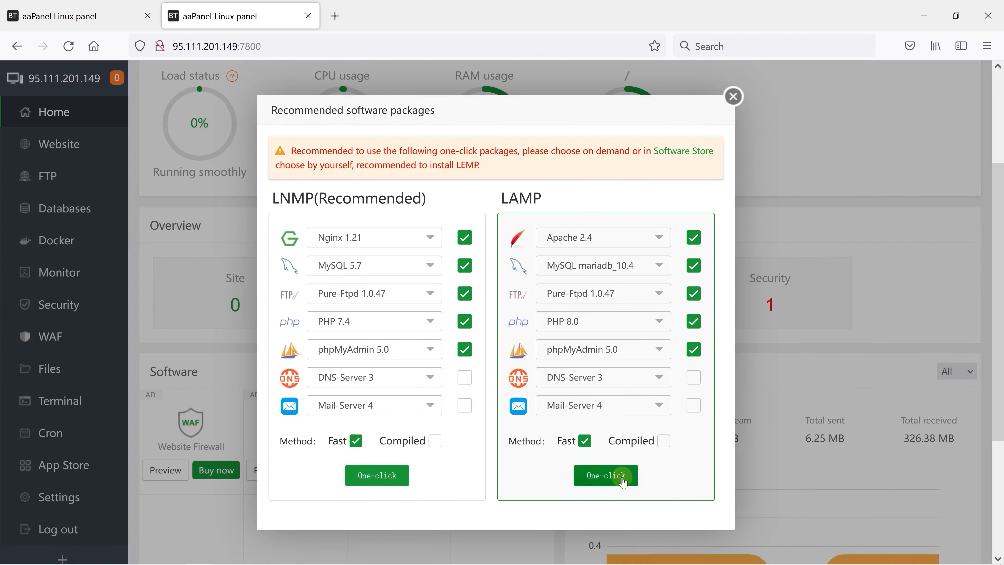
pyautogui.click(610, 478)
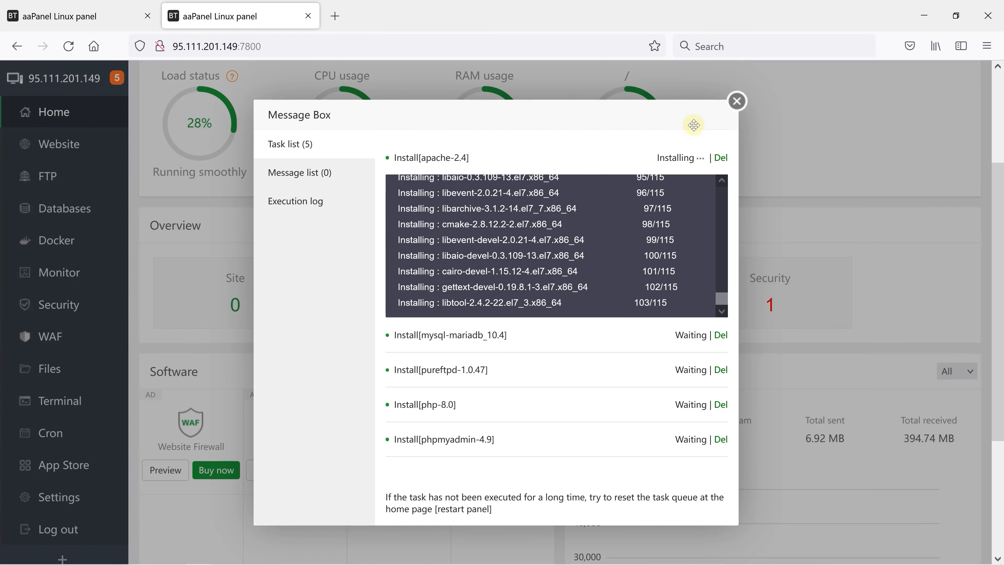
pyautogui.click(739, 100)
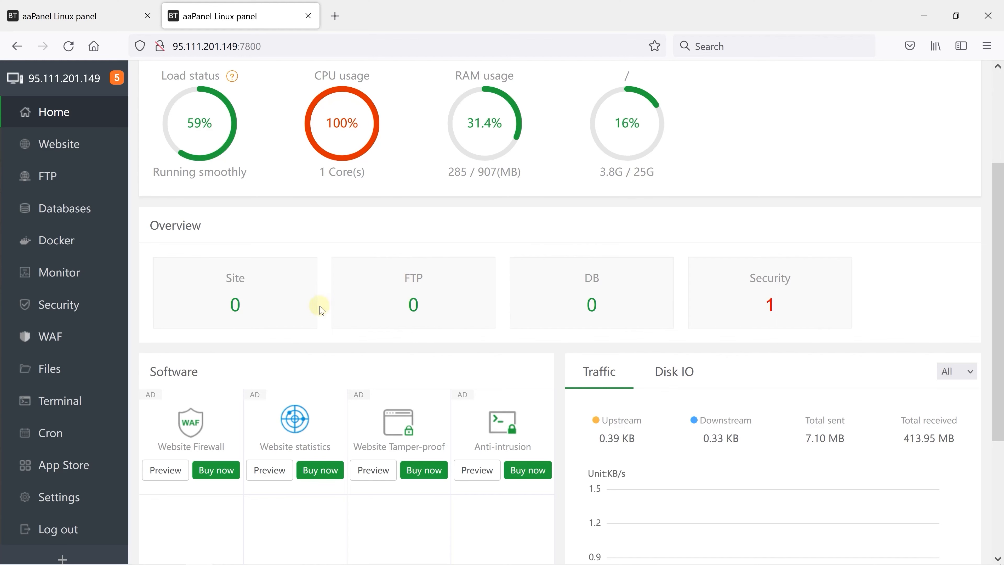
# Step: Enable API access in the new server's panel settings and reset the API secret key
pyautogui.click(60, 501)
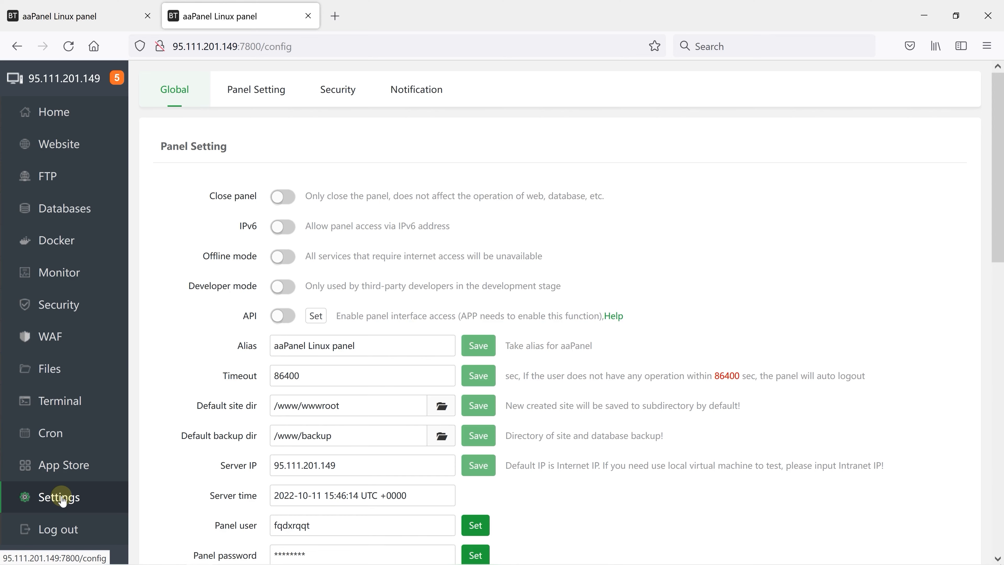
pyautogui.scroll(-5, 364, 435)
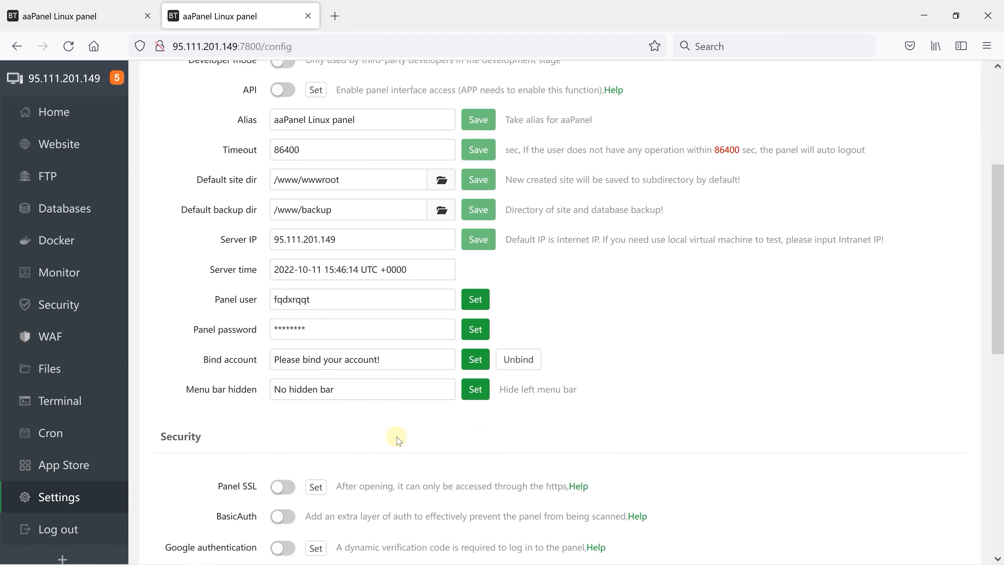
pyautogui.scroll(-6, 320, 449)
pyautogui.scroll(-1, 403, 446)
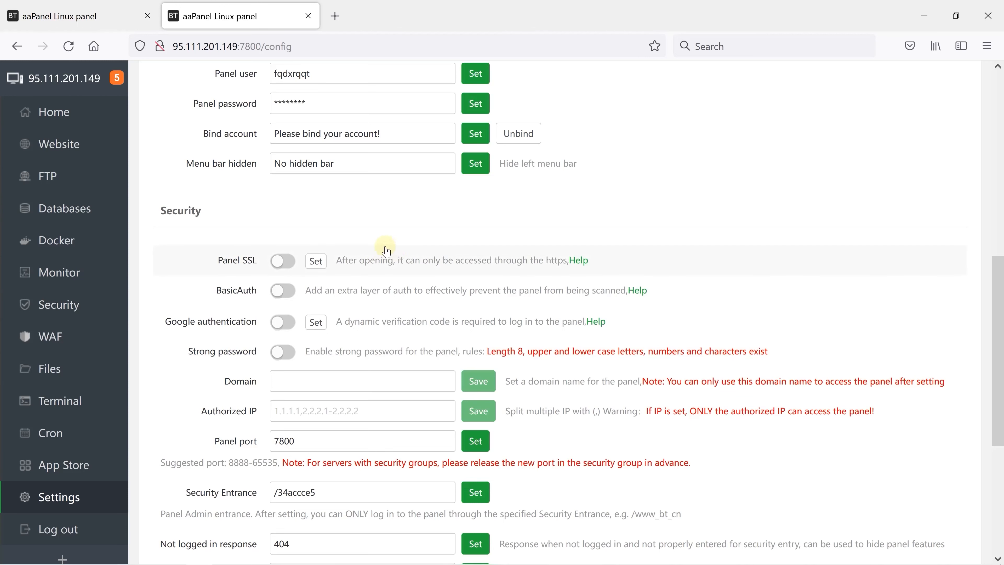
pyautogui.scroll(10, 379, 252)
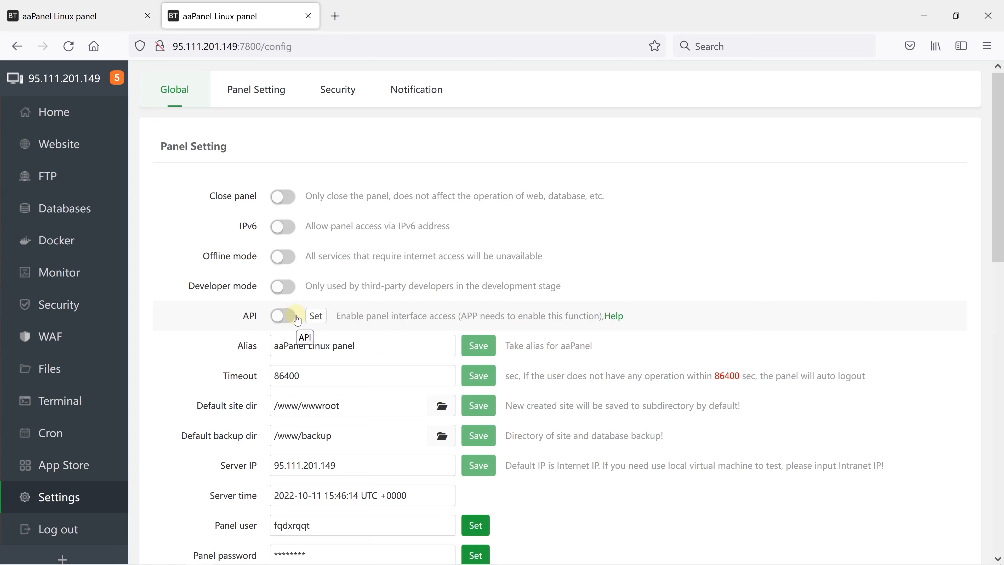
pyautogui.click(281, 315)
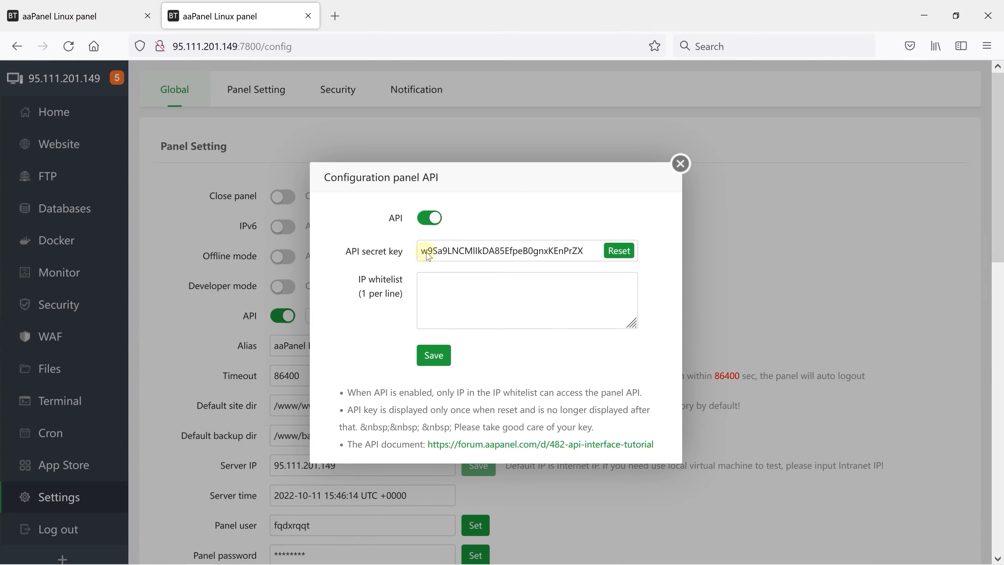
pyautogui.click(617, 256)
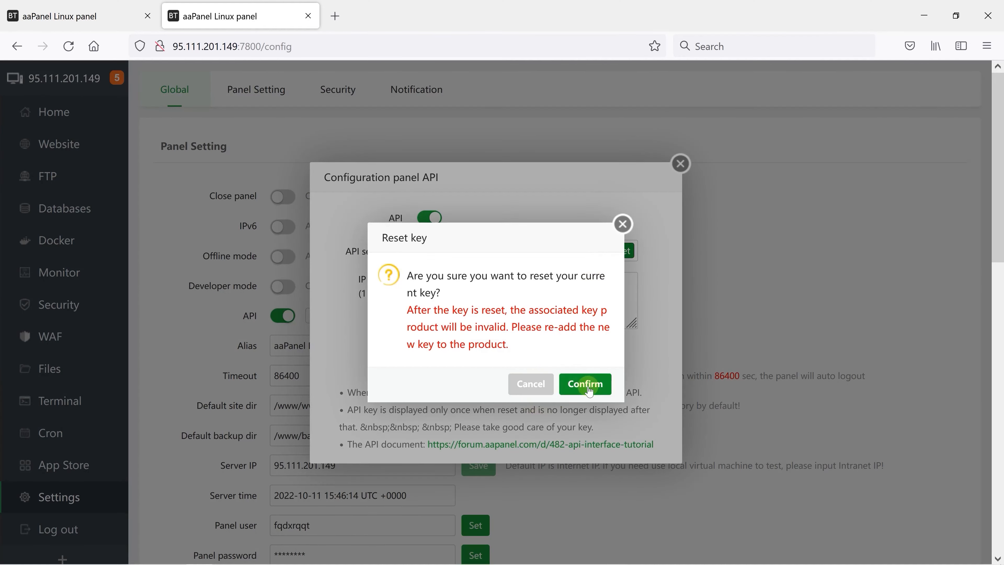
pyautogui.click(589, 390)
pyautogui.click(621, 289)
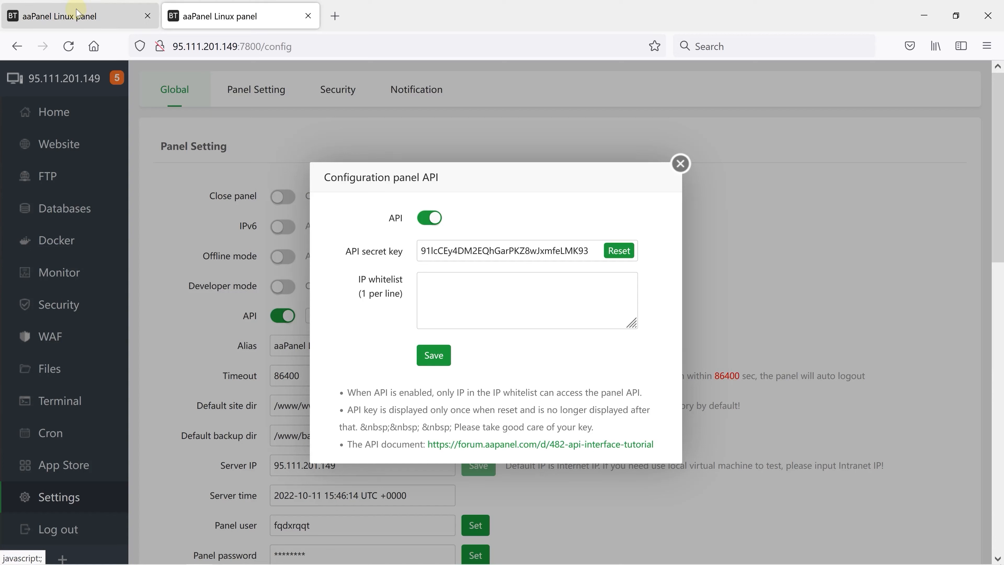
# Step: Copy the old server's IP 8.219.41.20 into the new panel's API IP whitelist, save it and close the API configuration
pyautogui.click(72, 16)
pyautogui.click(231, 48)
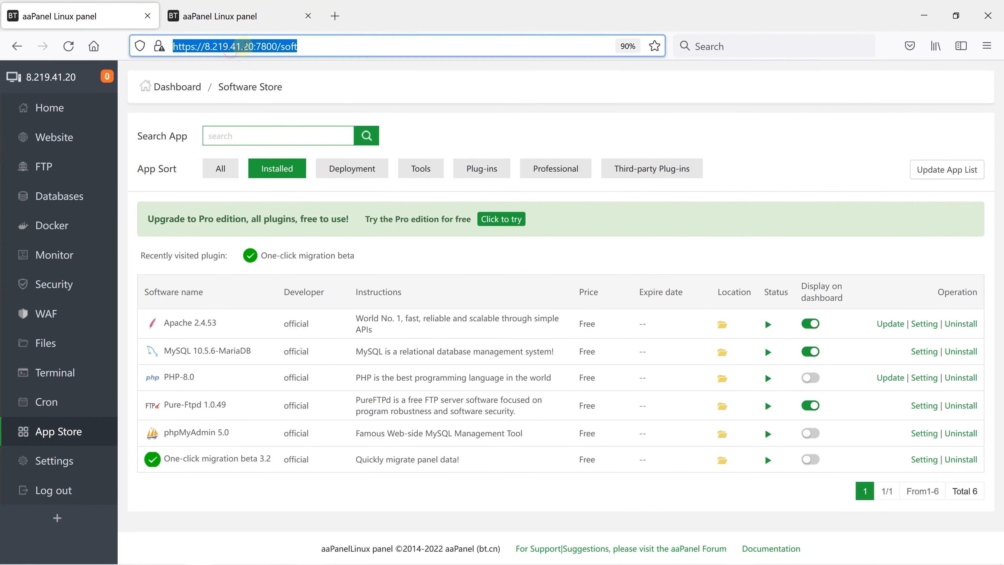
pyautogui.click(255, 46)
pyautogui.moveTo(254, 47); pyautogui.dragTo(206, 47)
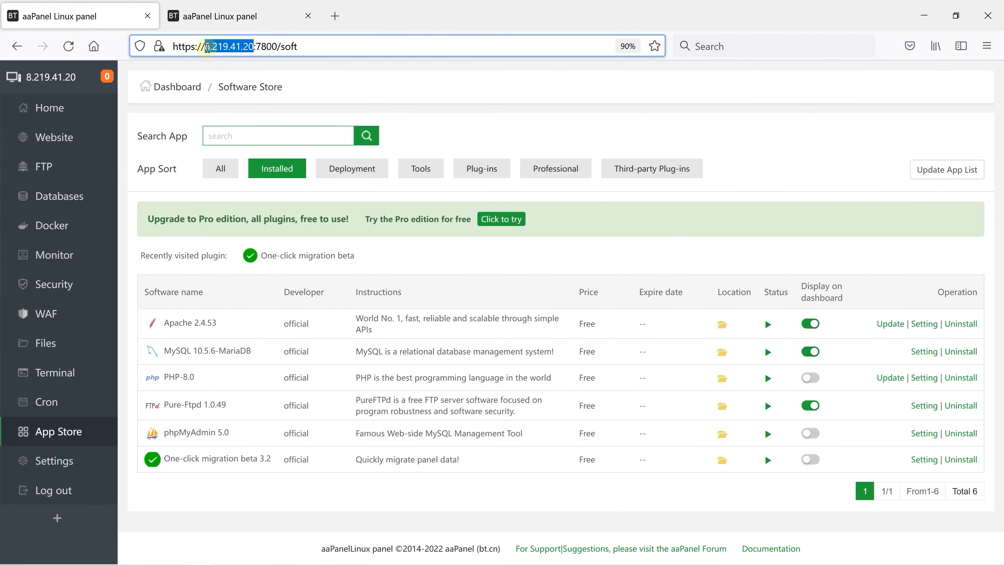
pyautogui.rightClick(208, 48)
pyautogui.click(225, 129)
pyautogui.click(237, 16)
pyautogui.click(442, 299)
pyautogui.rightClick(446, 296)
pyautogui.click(483, 398)
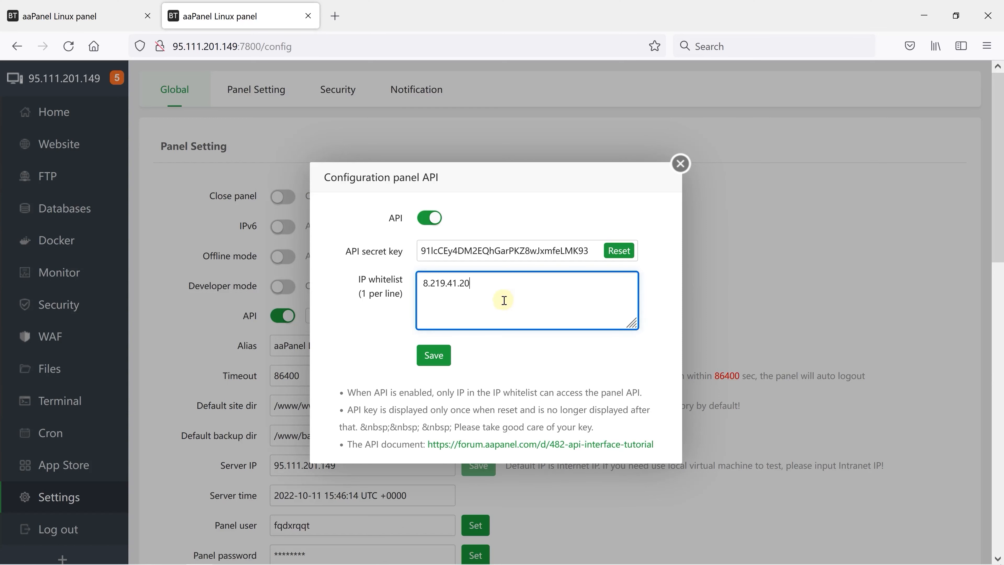
pyautogui.click(434, 356)
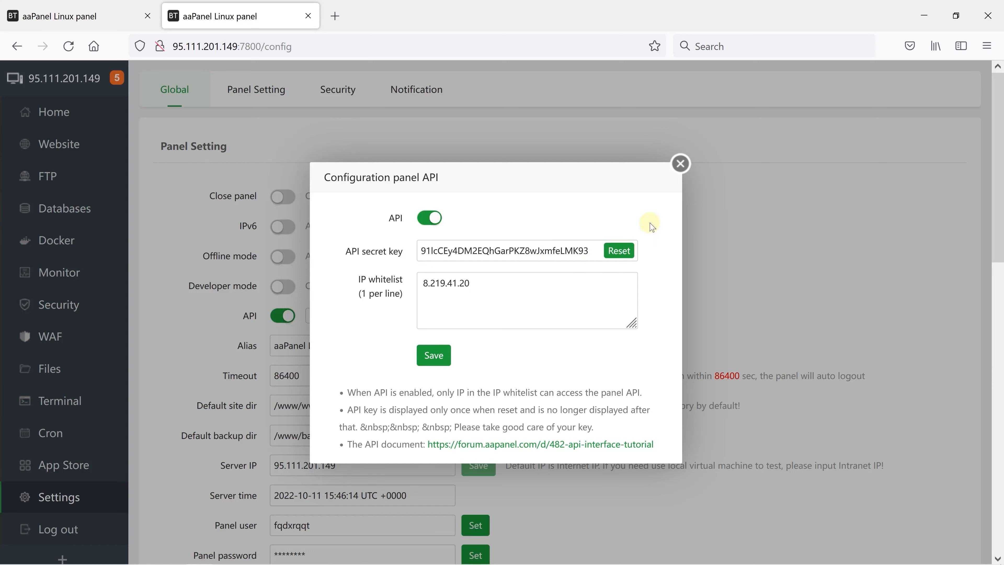
pyautogui.click(681, 165)
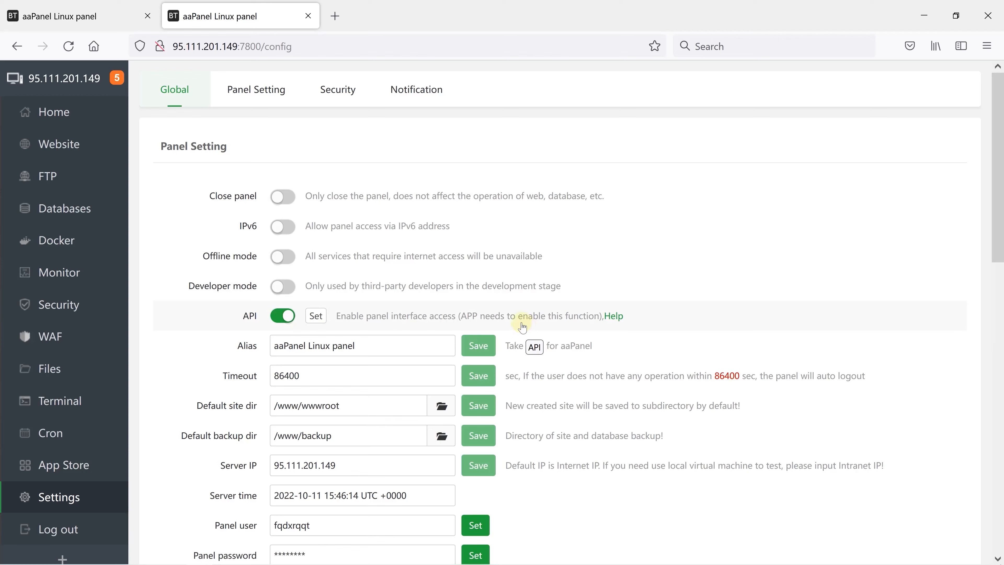
# Step: Check the new panel's task list and installation messages, and close the message box
pyautogui.click(124, 88)
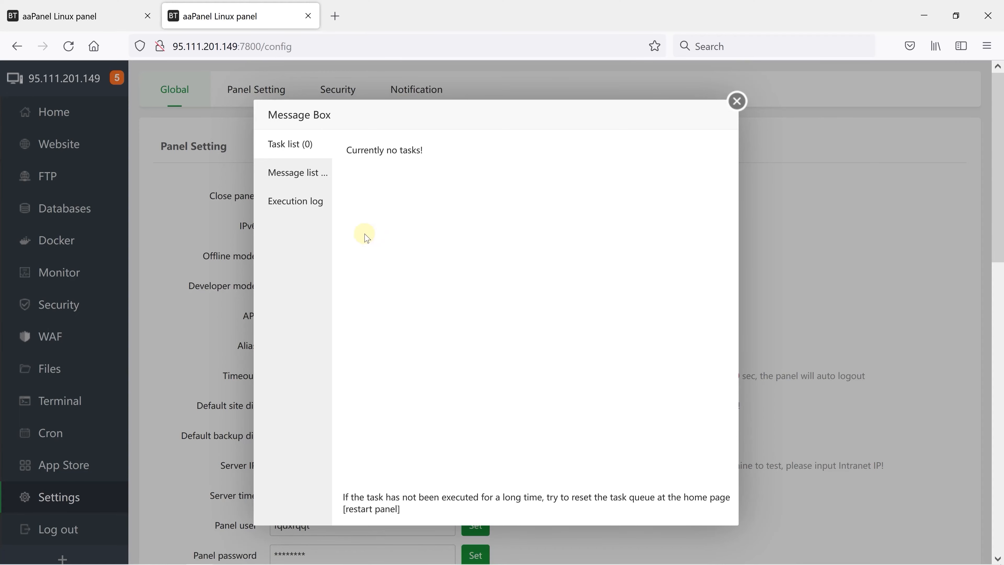
pyautogui.click(311, 174)
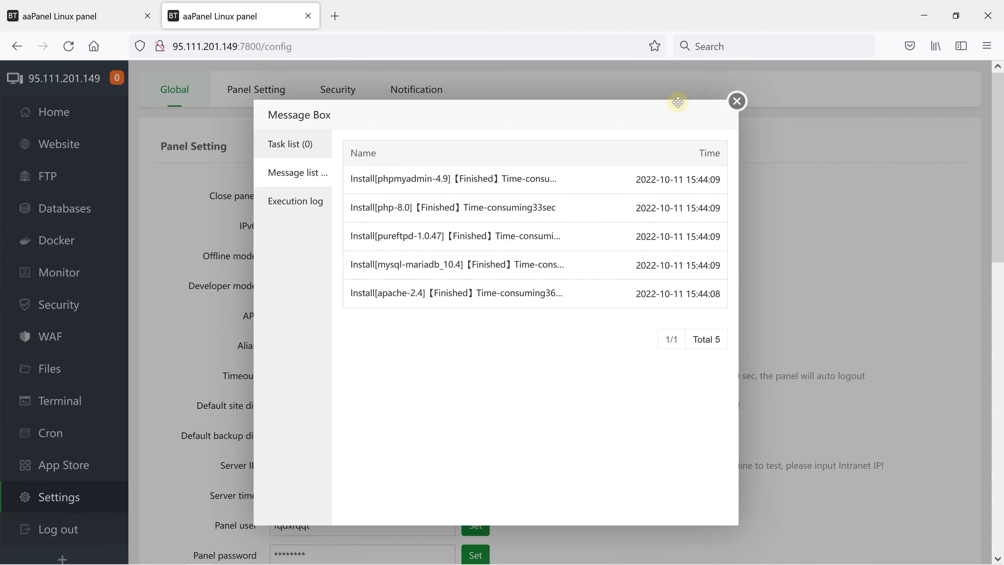
pyautogui.click(737, 102)
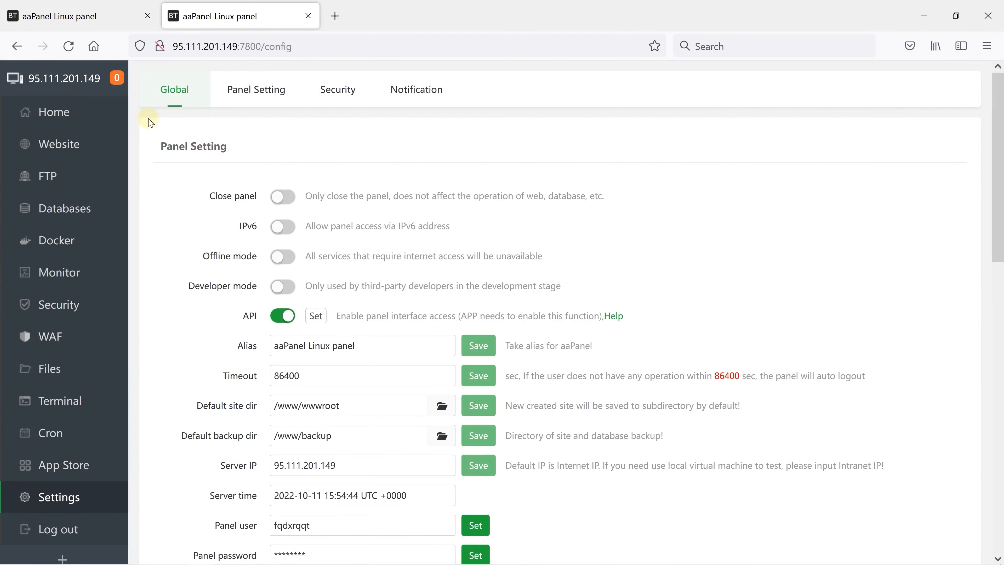
pyautogui.click(96, 13)
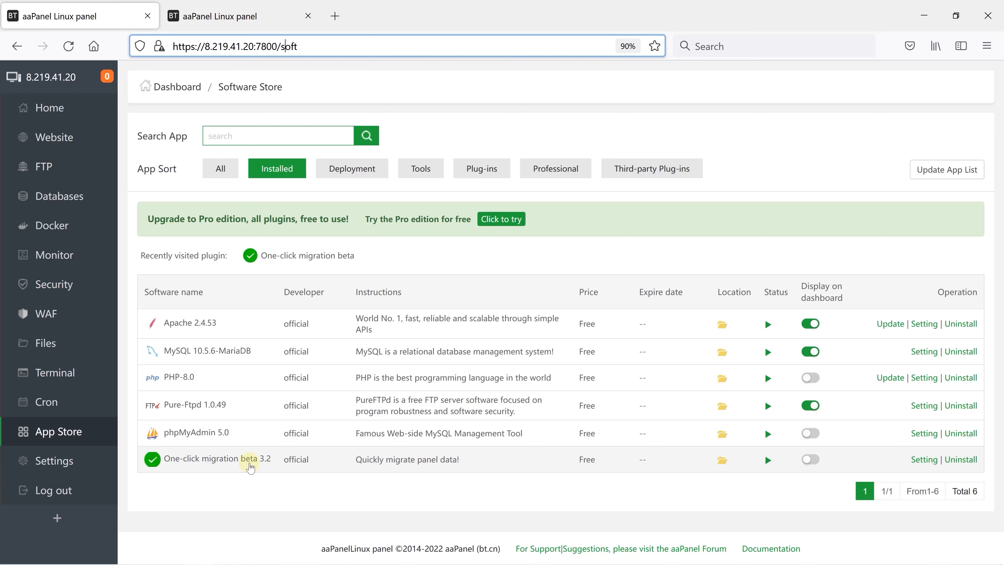
pyautogui.click(236, 464)
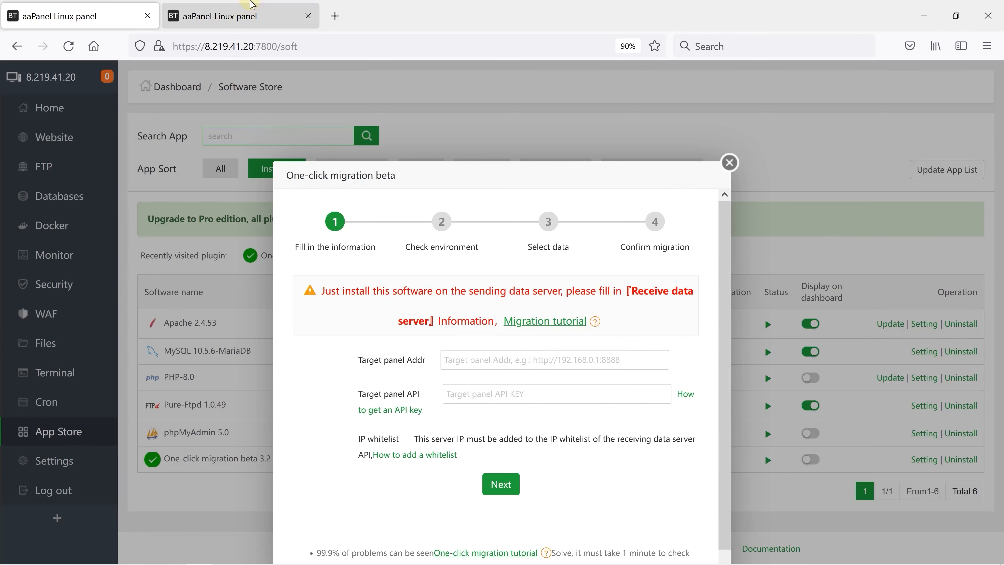
pyautogui.click(222, 16)
pyautogui.click(225, 46)
pyautogui.rightClick(226, 47)
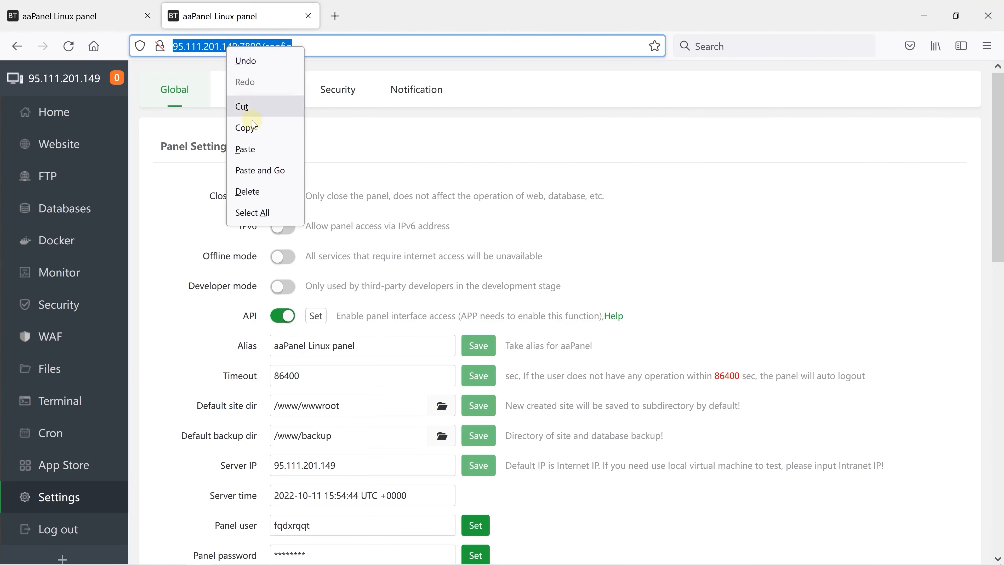
pyautogui.click(241, 123)
pyautogui.click(81, 4)
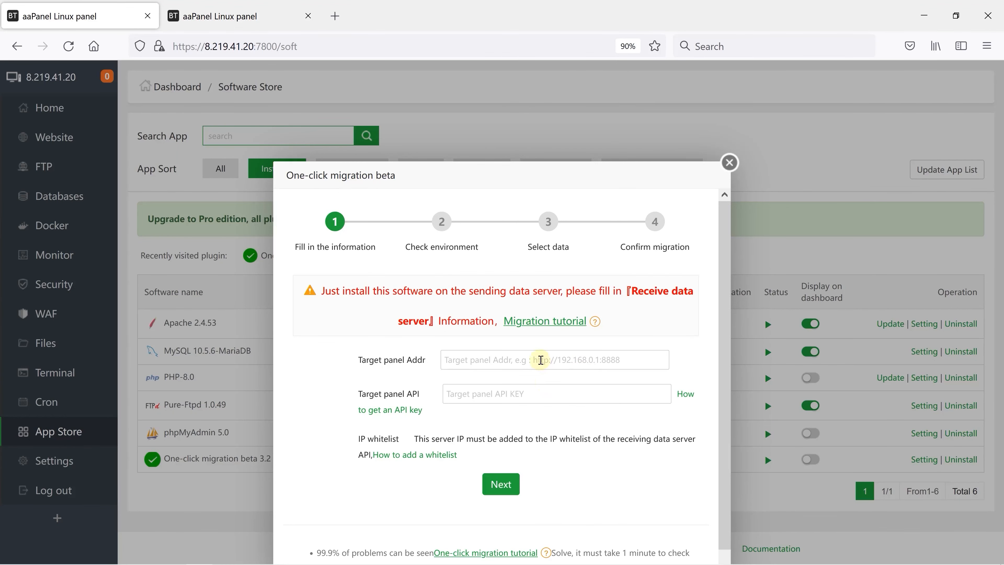
pyautogui.click(540, 359)
pyautogui.rightClick(544, 358)
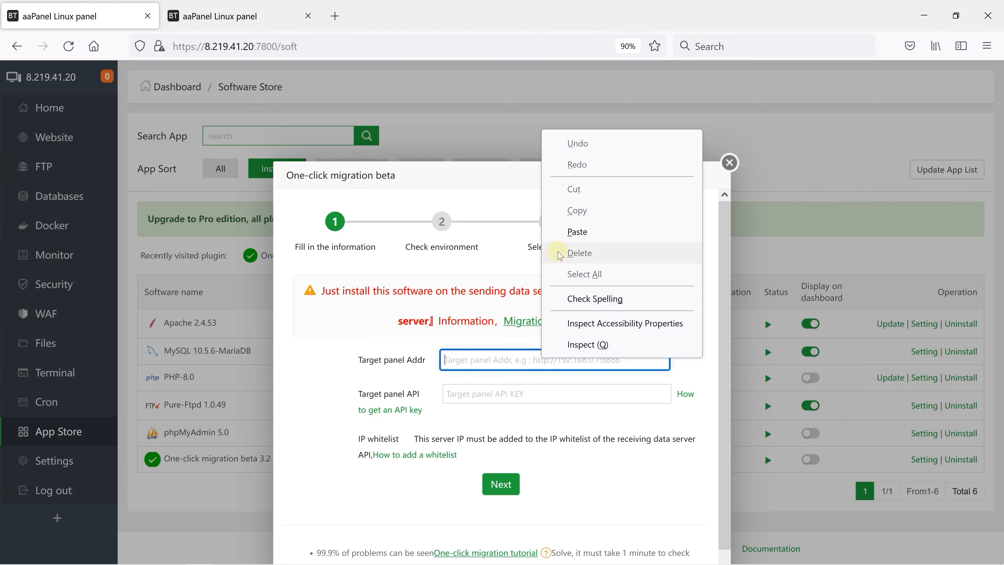
pyautogui.click(565, 232)
pyautogui.press('BackSpace')
pyautogui.press('BackSpace')
pyautogui.press('BackSpace')
pyautogui.press('BackSpace')
pyautogui.press('BackSpace')
pyautogui.press('BackSpace')
pyautogui.press('BackSpace')
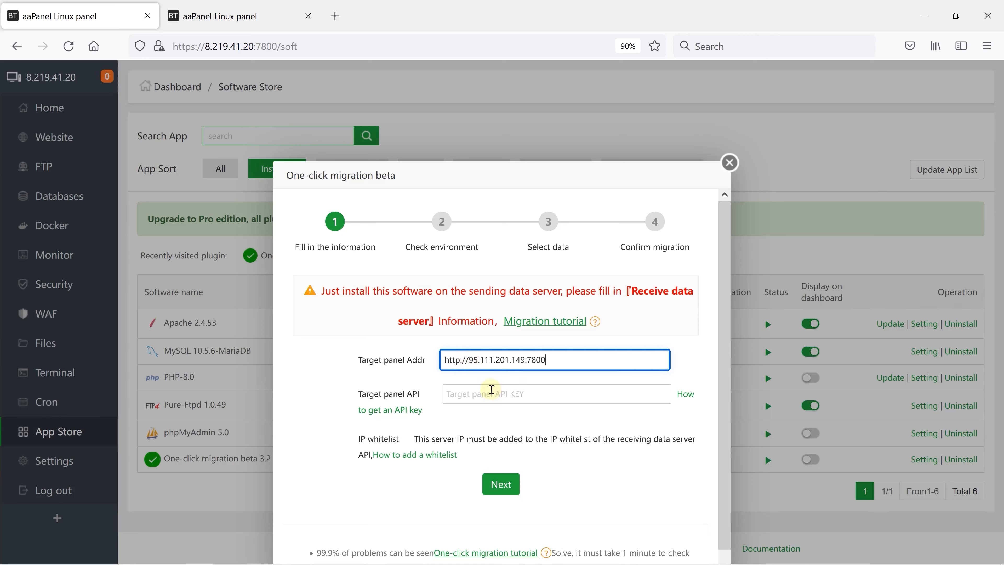
# Step: Copy the API secret key from the new panel's API configuration into the Target panel API field on the old server
pyautogui.click(491, 390)
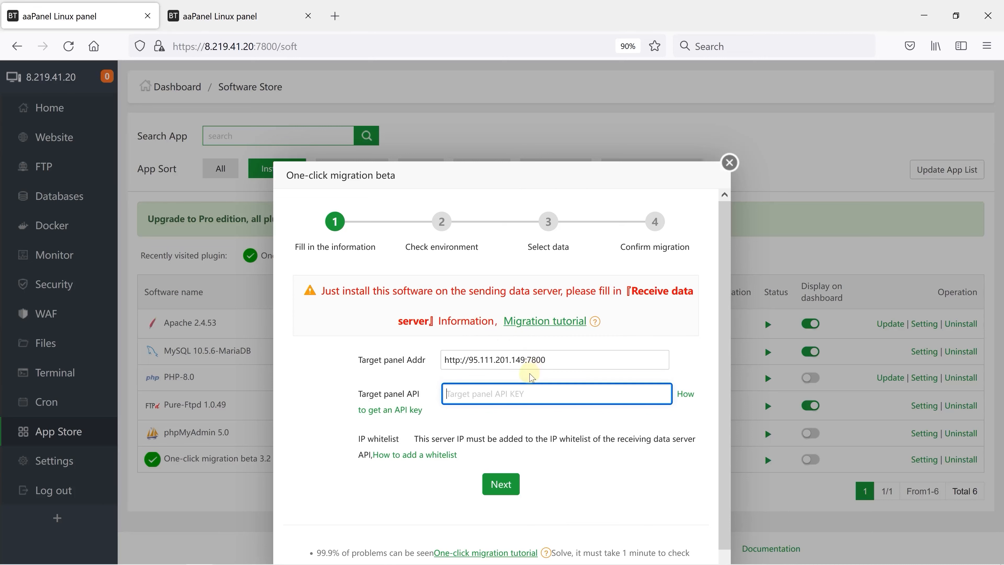
pyautogui.click(229, 16)
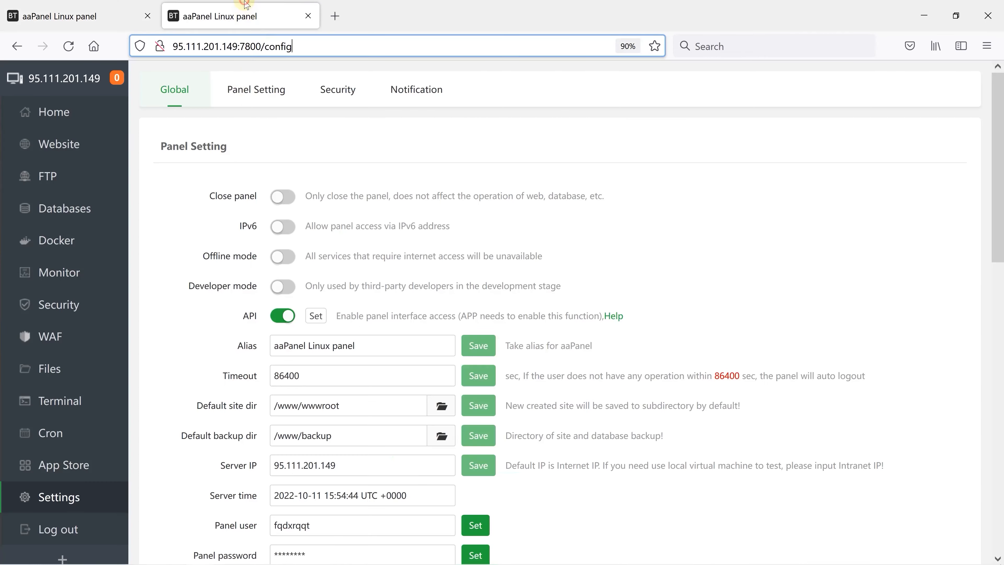
pyautogui.click(315, 316)
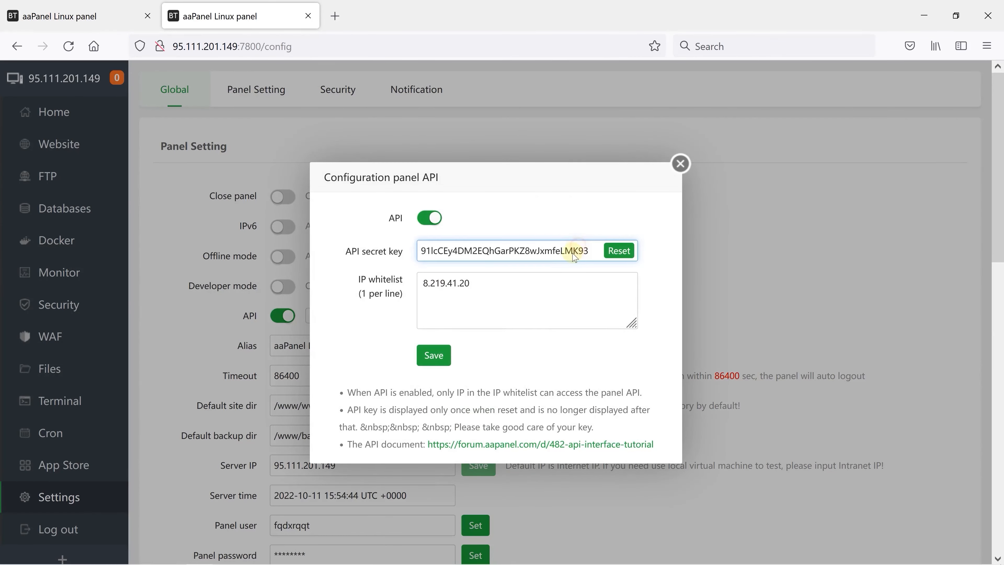
pyautogui.doubleClick(566, 251)
pyautogui.rightClick(567, 251)
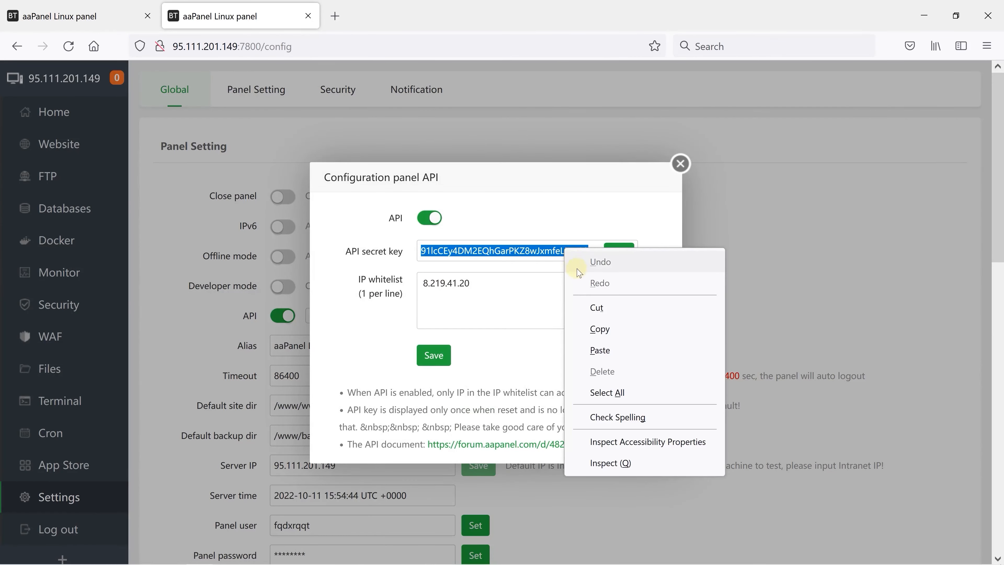
pyautogui.click(603, 330)
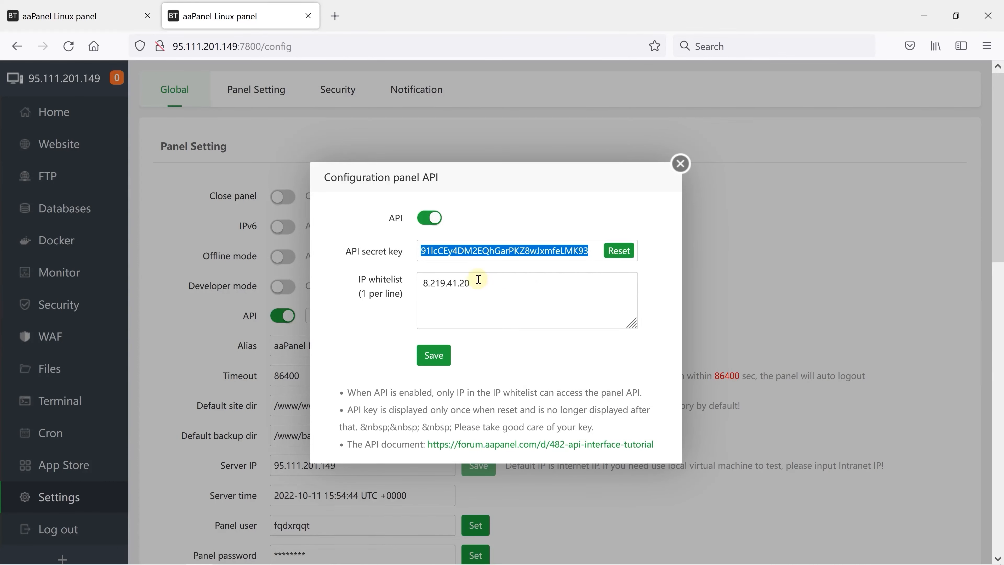
pyautogui.click(110, 18)
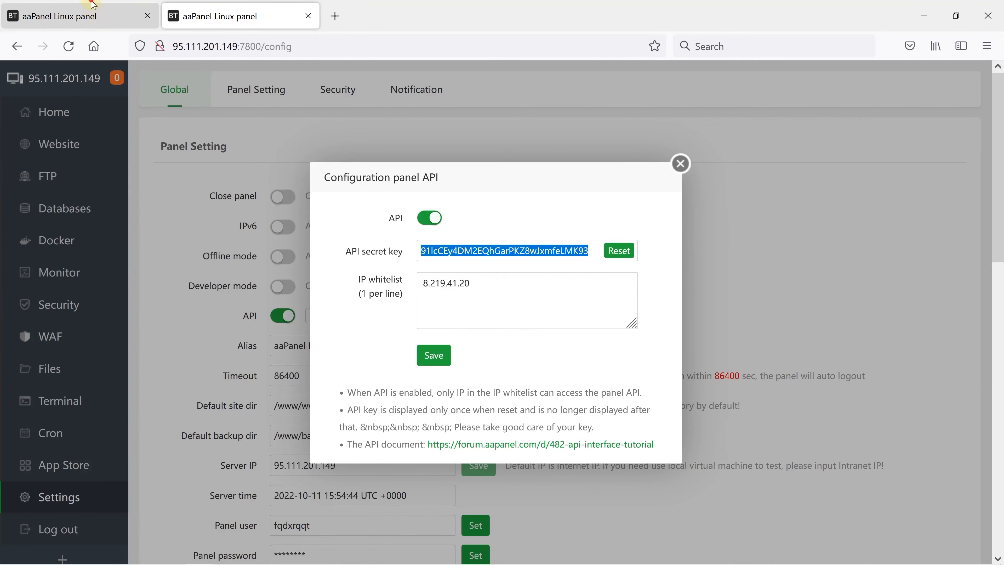
pyautogui.rightClick(521, 395)
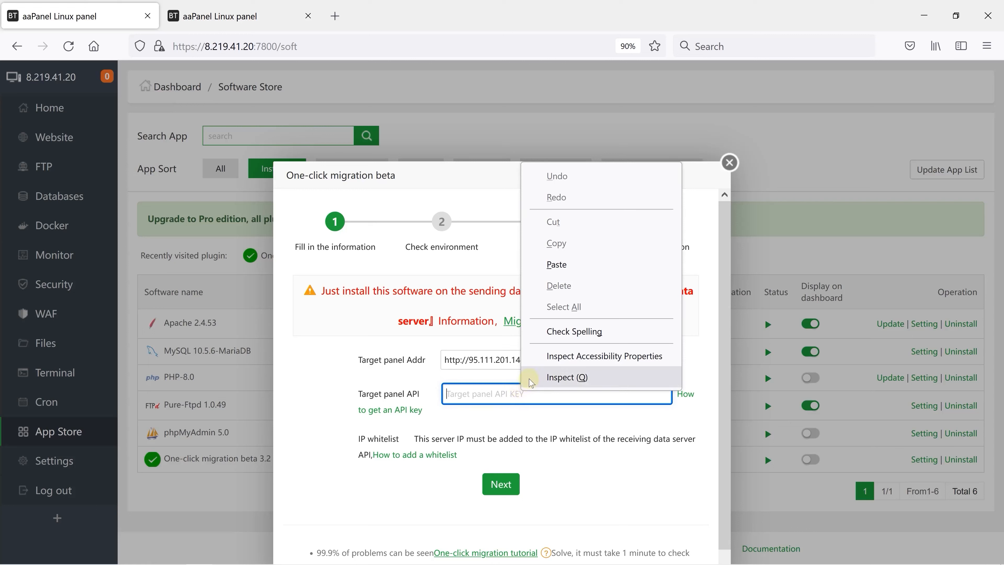
pyautogui.click(572, 264)
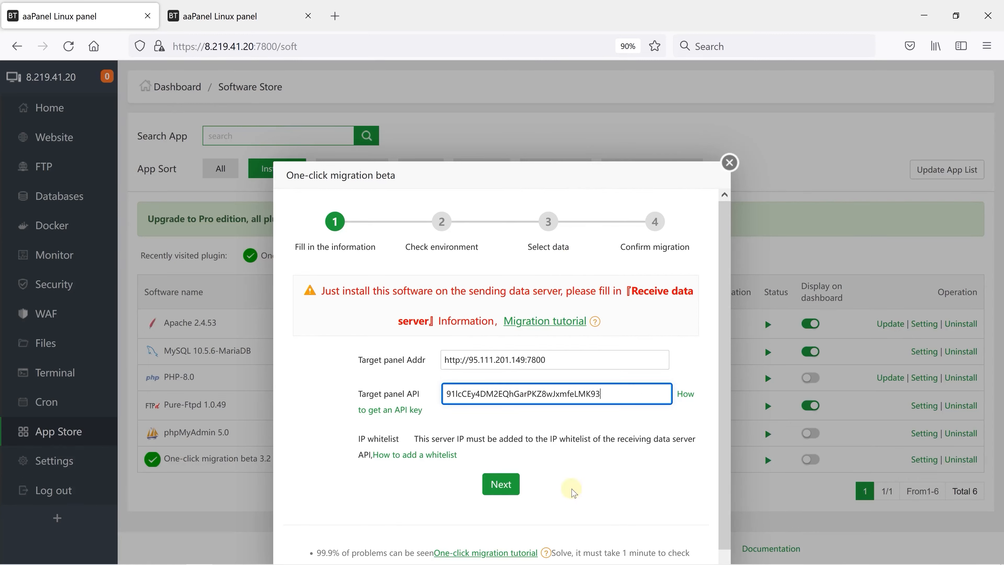
# Step: Submit the target panel details, confirm that the server IP is whitelisted, and continue past the environment check to the data selection
pyautogui.click(497, 489)
pyautogui.click(504, 490)
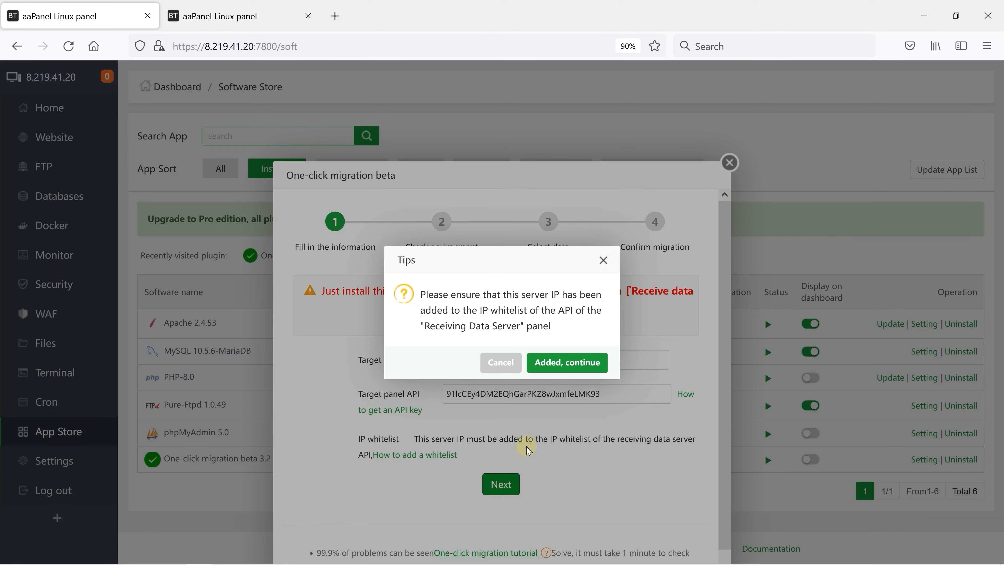
pyautogui.click(581, 363)
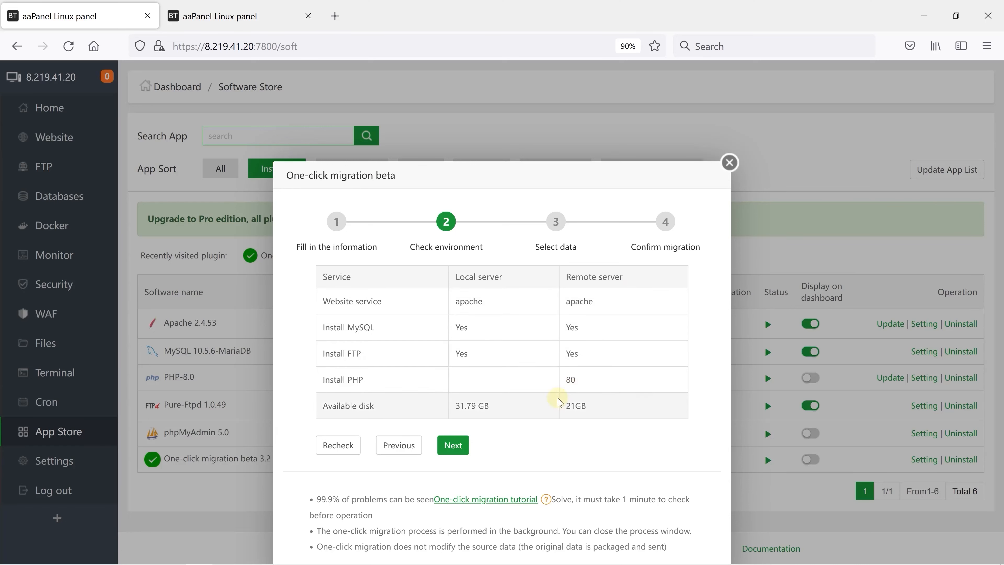
pyautogui.click(453, 446)
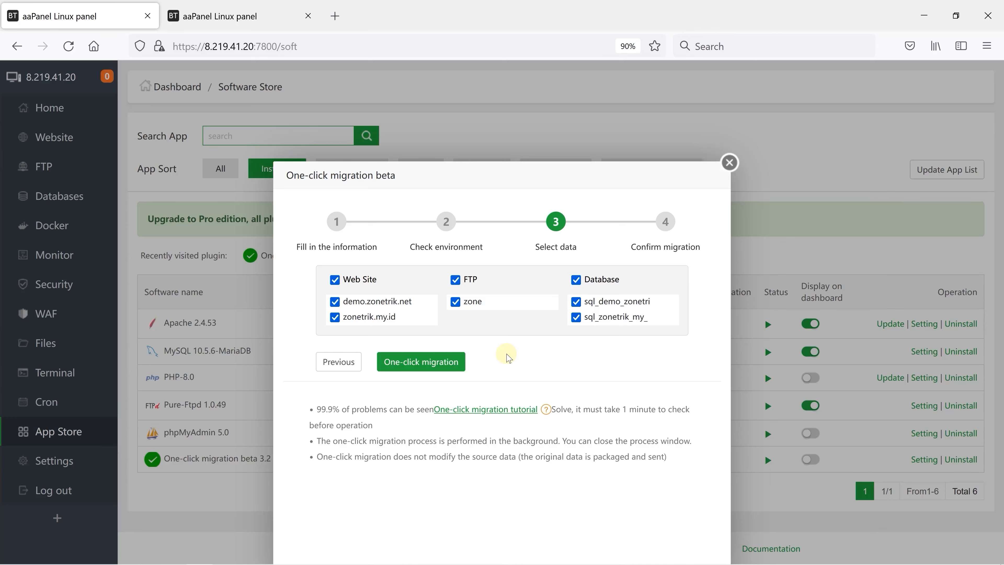
# Step: Start the one-click migration of all selected websites, FTP and databases, and reopen the migration window to check its progress
pyautogui.click(432, 366)
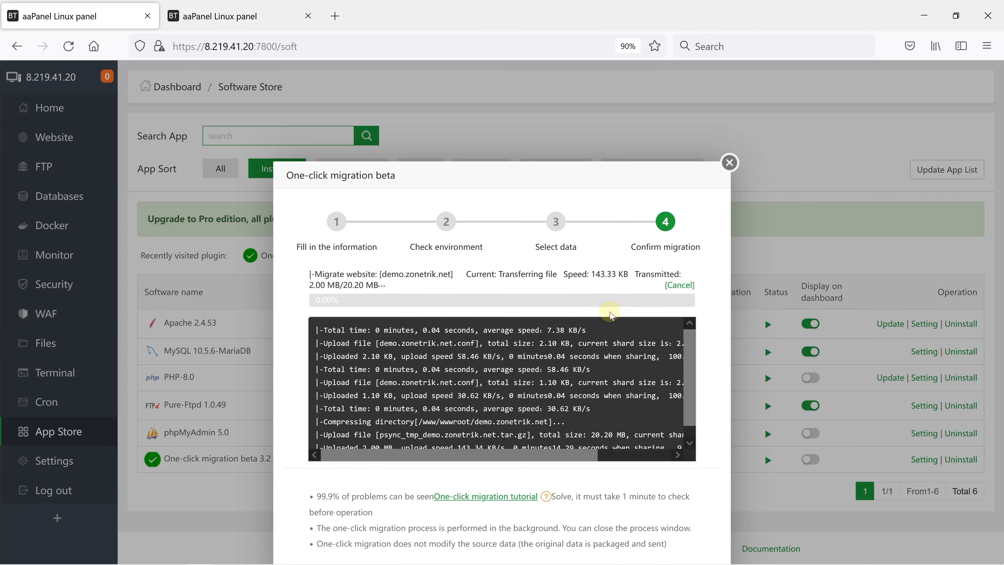
pyautogui.click(729, 162)
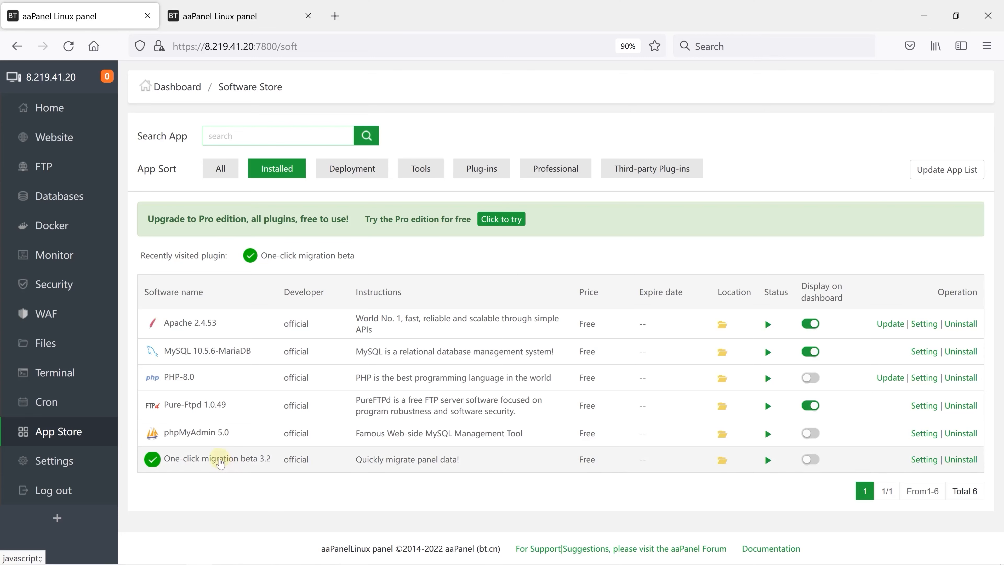
pyautogui.click(220, 461)
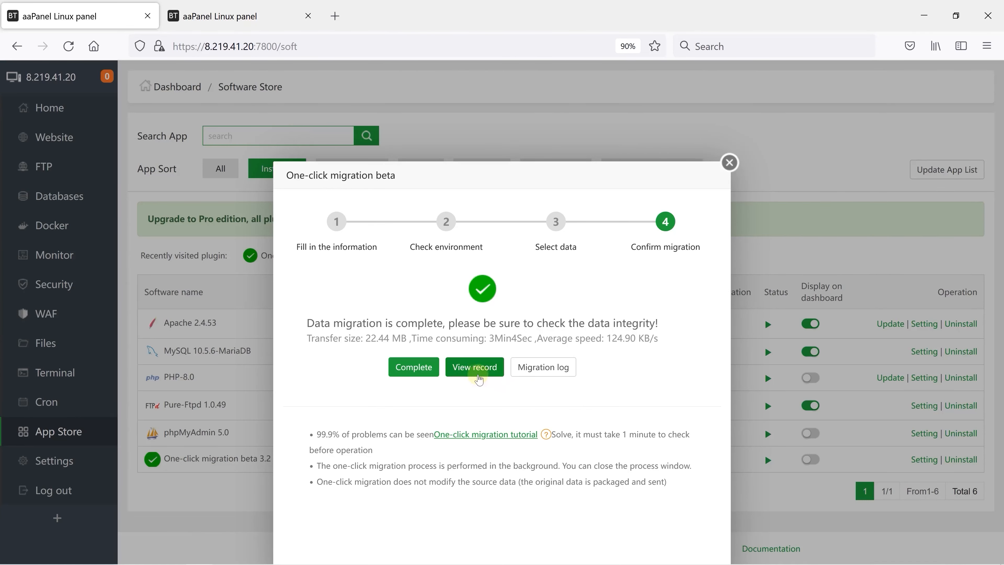
# Step: Review the migration record of the transferred sites, databases and FTP account, and mark the one-click migration as complete
pyautogui.click(470, 382)
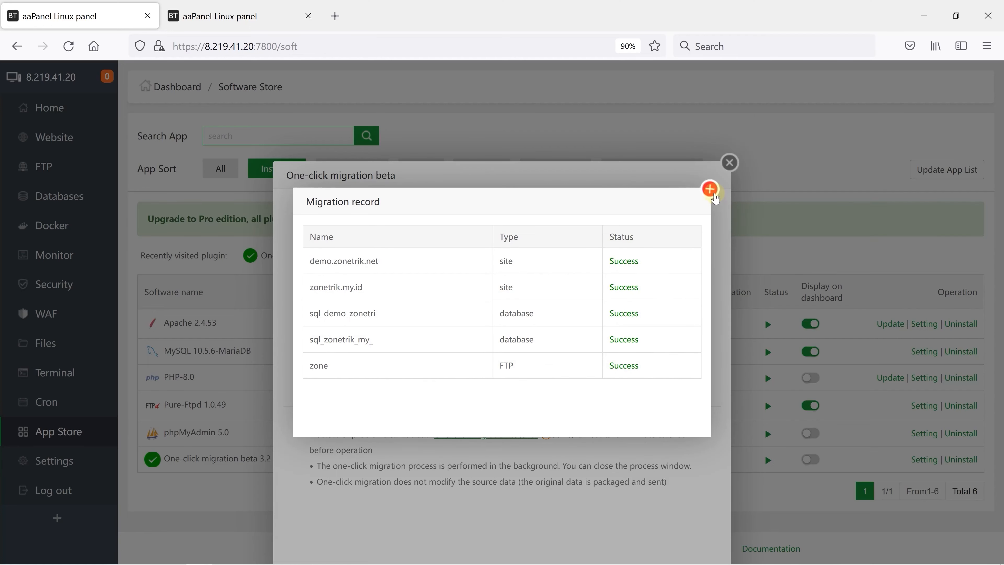
pyautogui.click(713, 194)
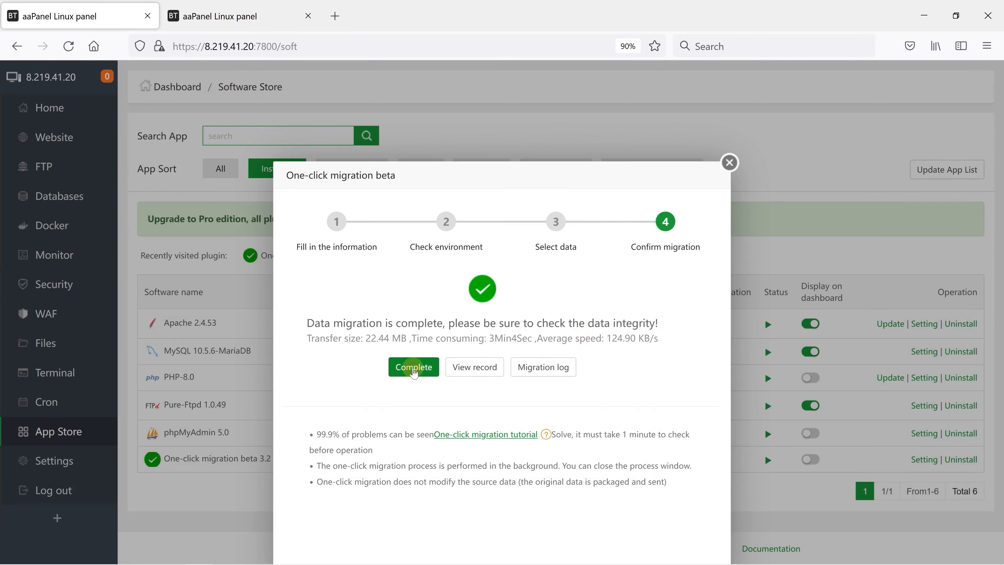
pyautogui.click(414, 370)
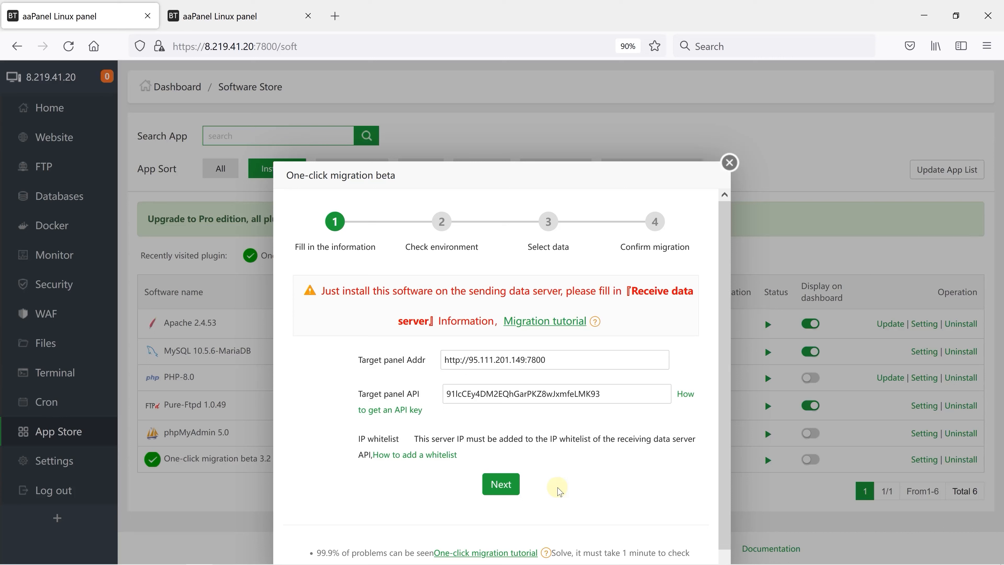
# Step: On the new server's panel, close the API configuration and inspect the migrated websites, databases and files in the zonetrik.my.id folder
pyautogui.click(248, 5)
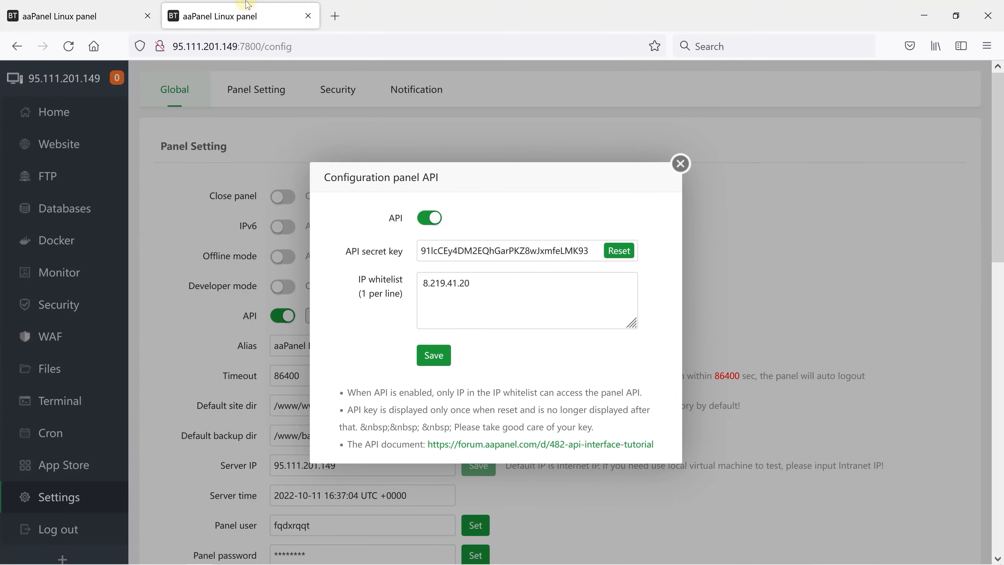
pyautogui.click(680, 164)
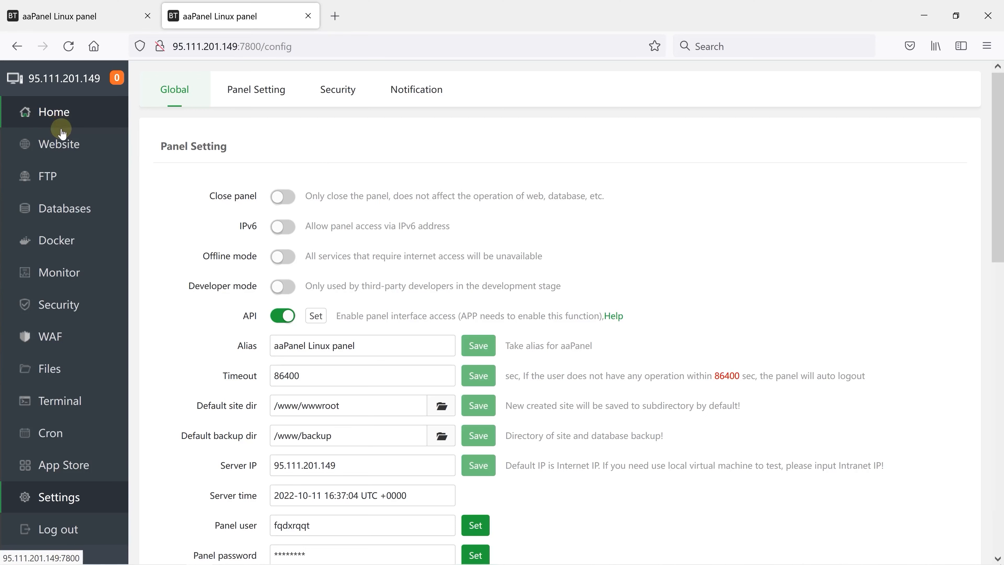
pyautogui.click(70, 146)
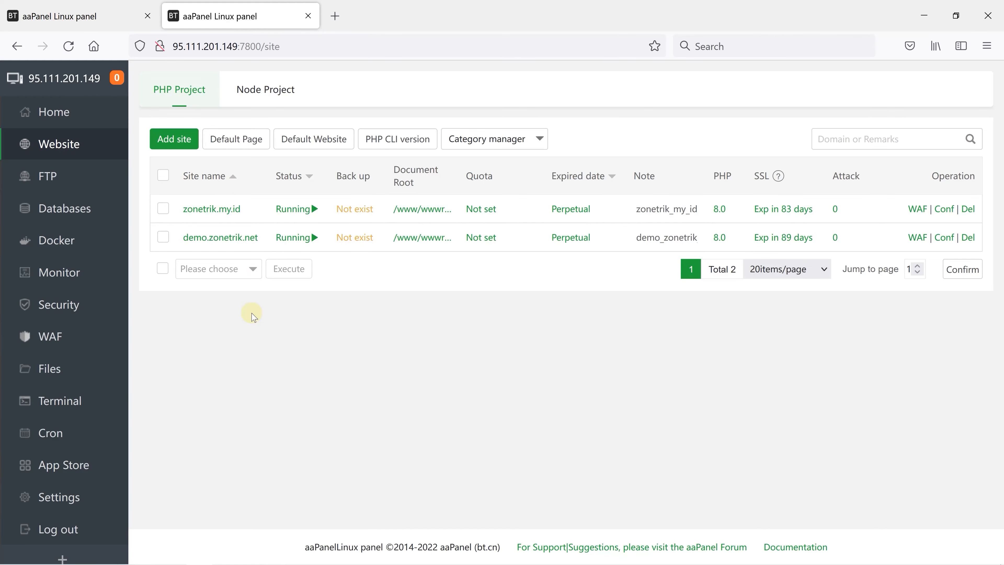
pyautogui.click(75, 220)
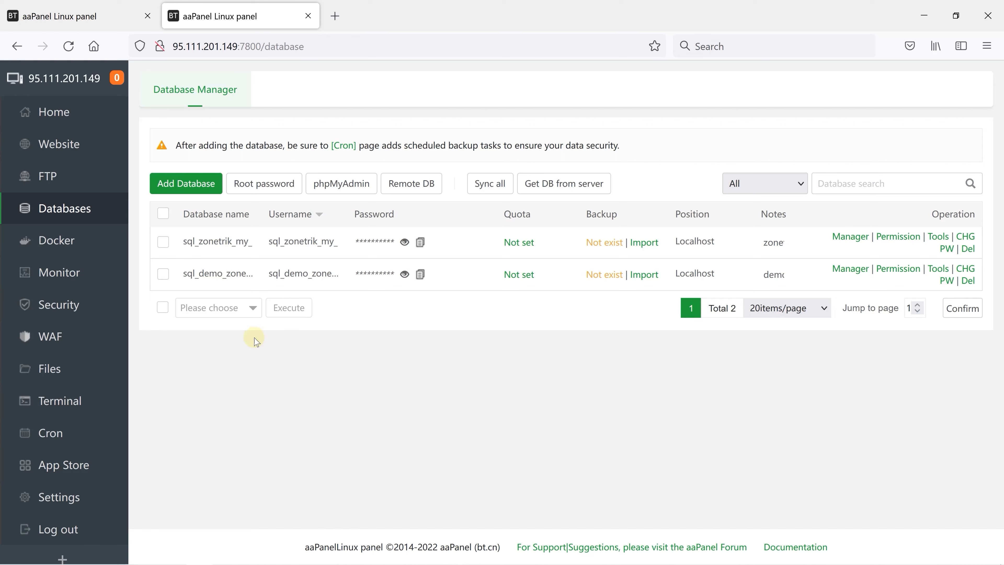
pyautogui.click(64, 369)
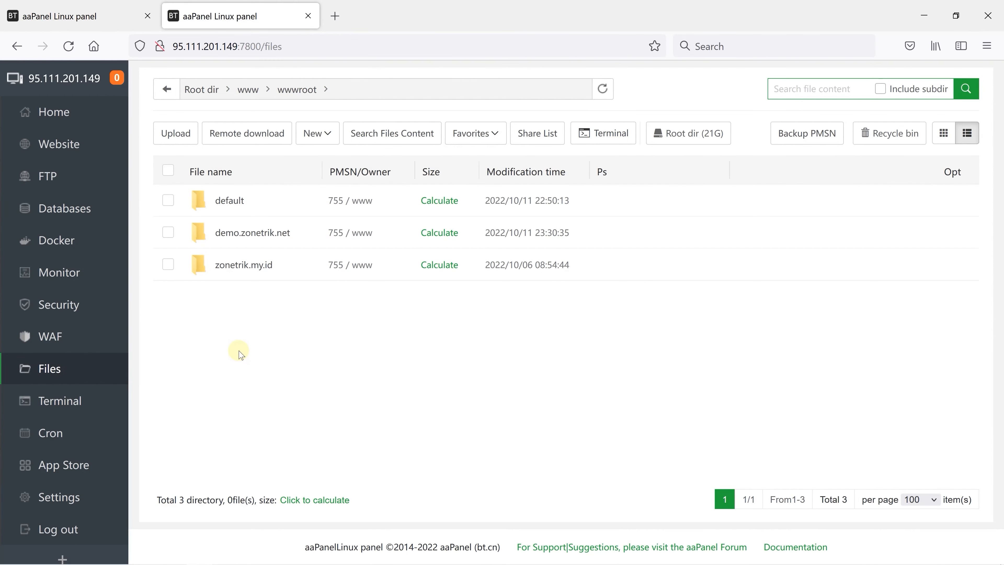
pyautogui.click(241, 265)
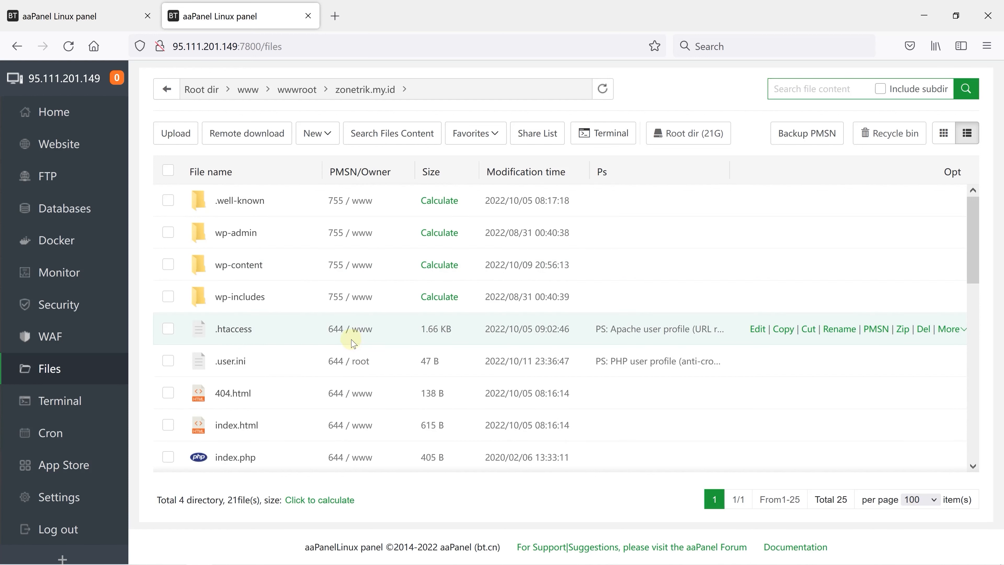
pyautogui.scroll(-2, 350, 345)
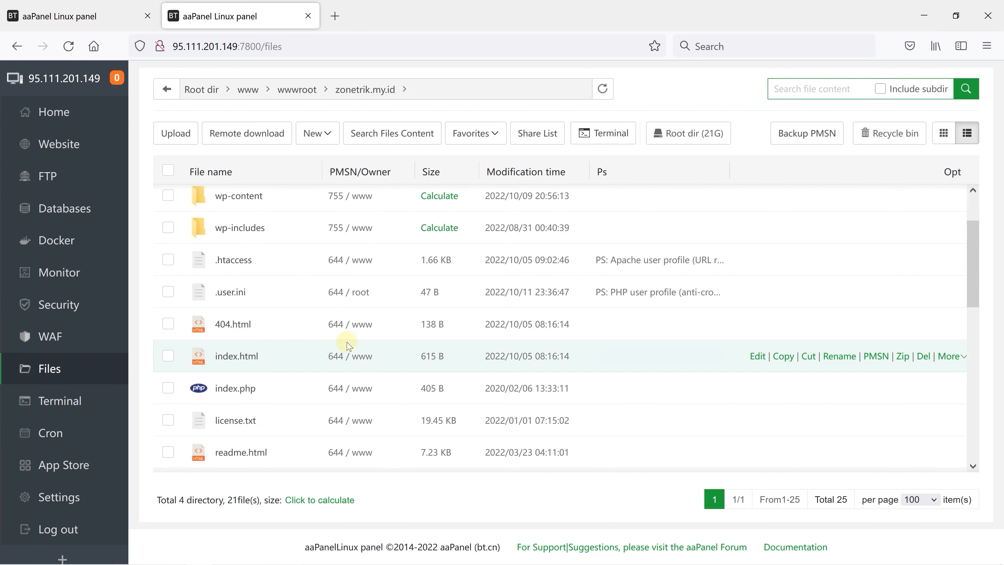
pyautogui.scroll(-2, 349, 345)
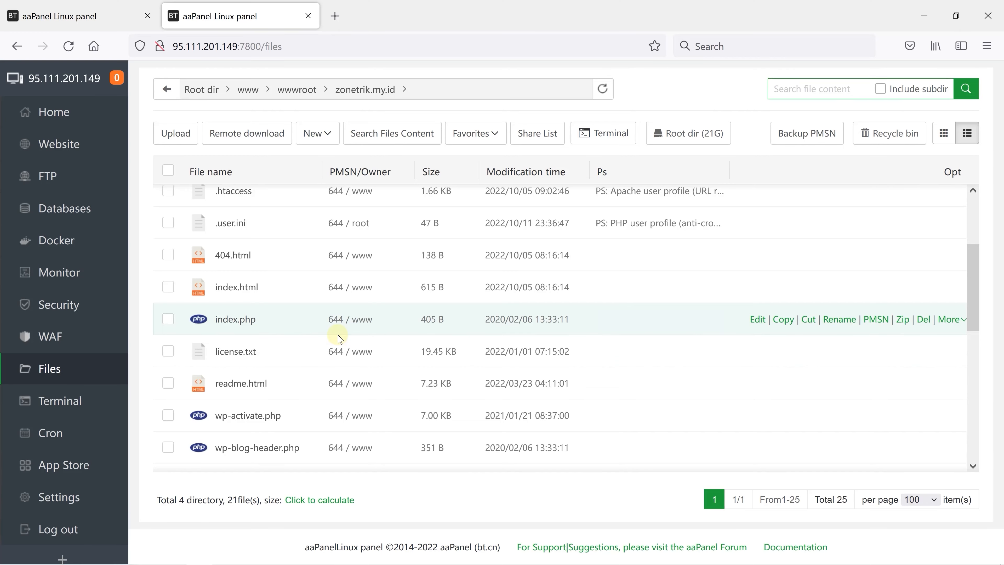
# Step: Enable Panel SSL on the new server with a self-signed certificate, acknowledging the risk
pyautogui.click(55, 499)
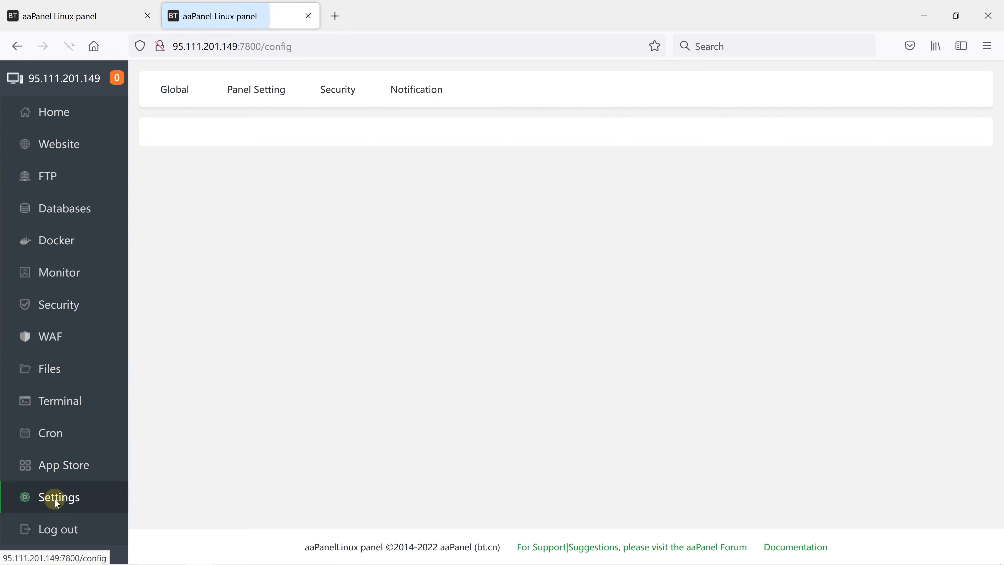
pyautogui.scroll(-8, 351, 349)
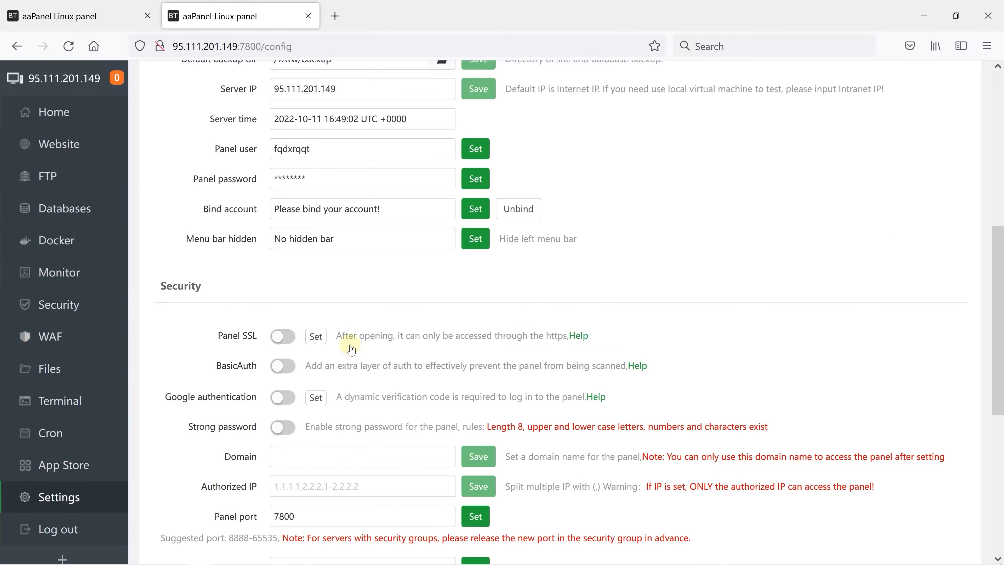
pyautogui.click(283, 336)
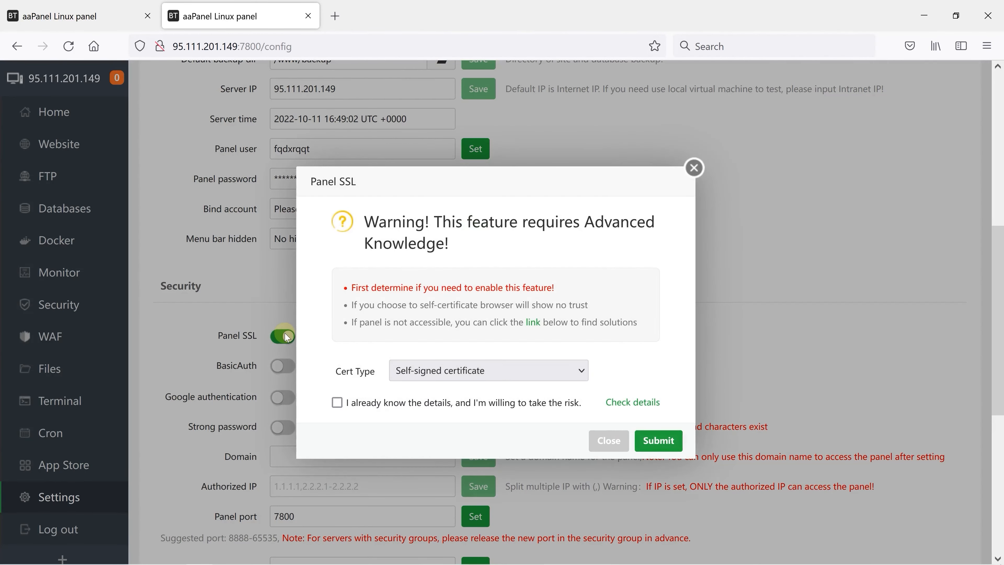
pyautogui.click(339, 402)
pyautogui.click(338, 402)
pyautogui.click(657, 452)
pyautogui.click(658, 443)
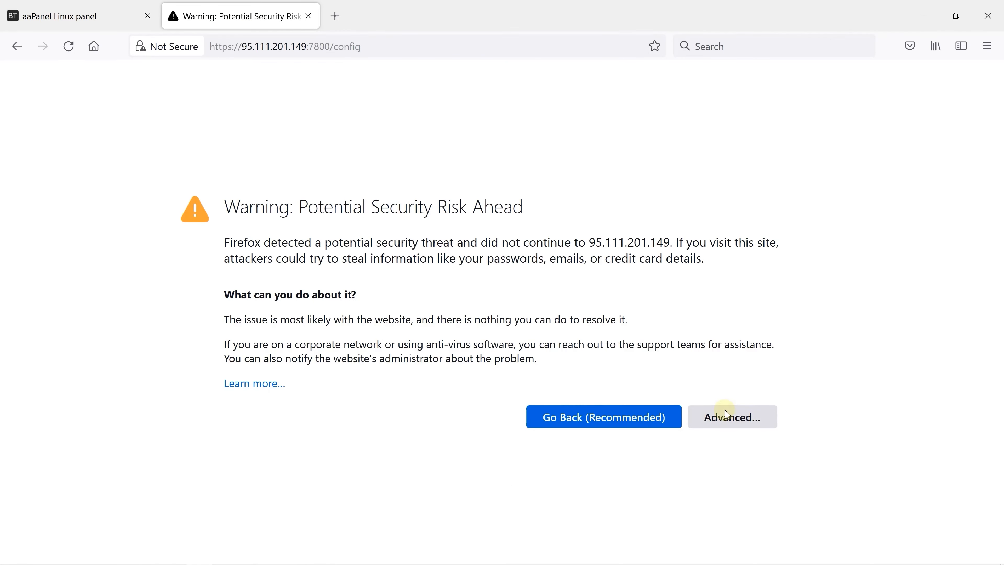
# Step: Accept the browser's security risk for the self-signed certificate and continue to the new panel over HTTPS
pyautogui.click(697, 412)
pyautogui.scroll(-4, 529, 444)
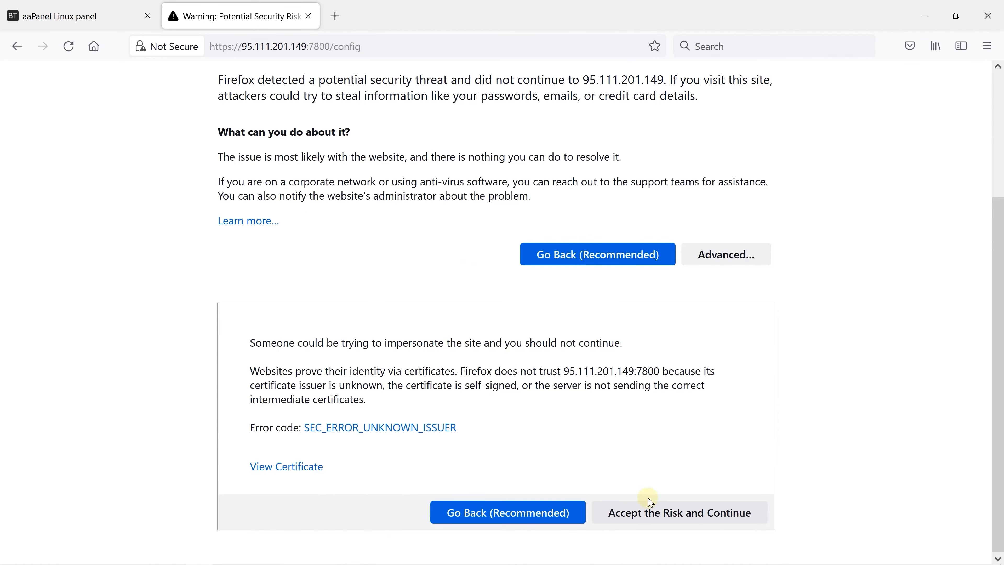
pyautogui.click(666, 516)
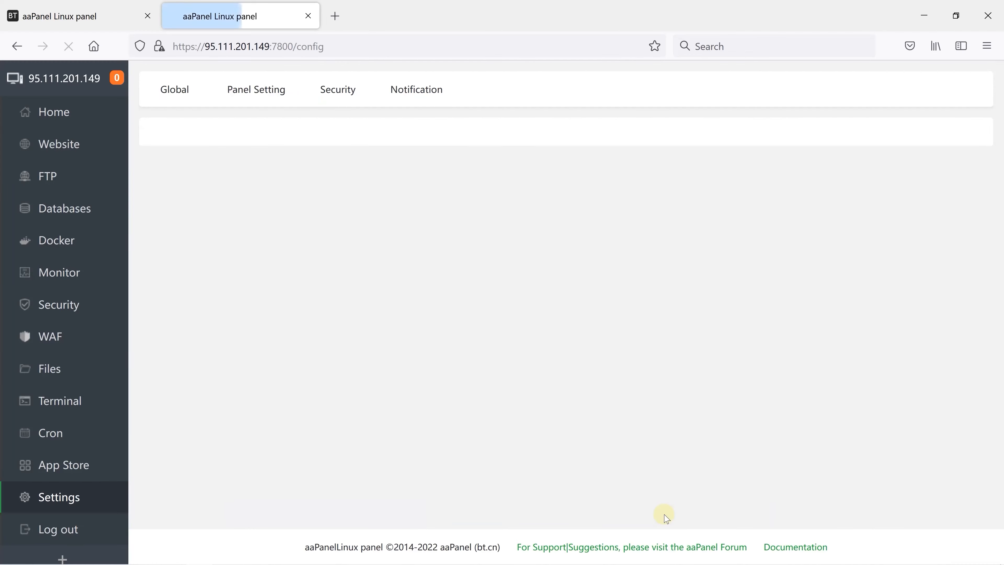